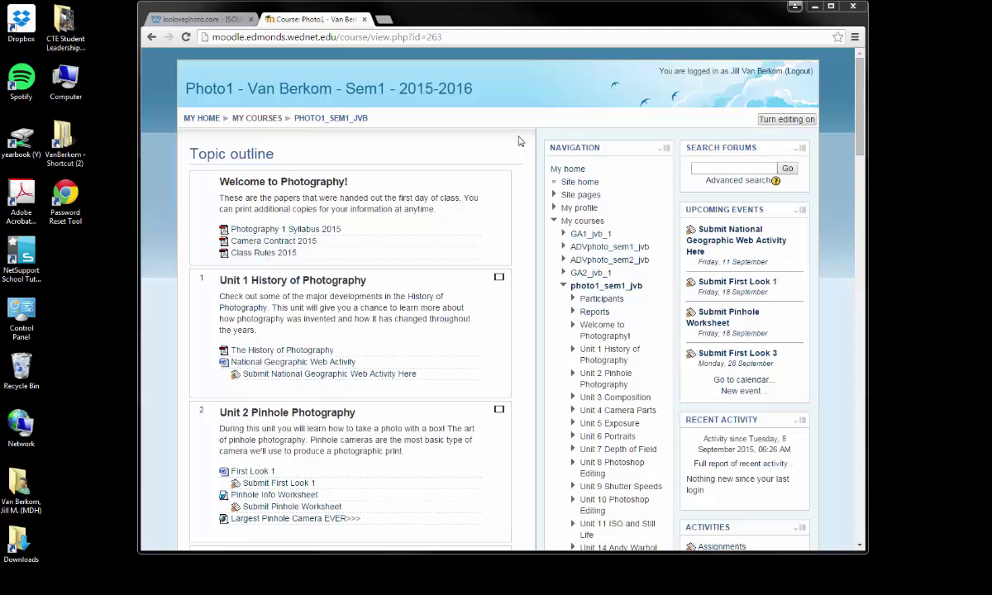
Scroll to Unit 5 and download the Lesson 2 Start File image as 02Start (4).jpg.
drag(859, 112, 848, 246)
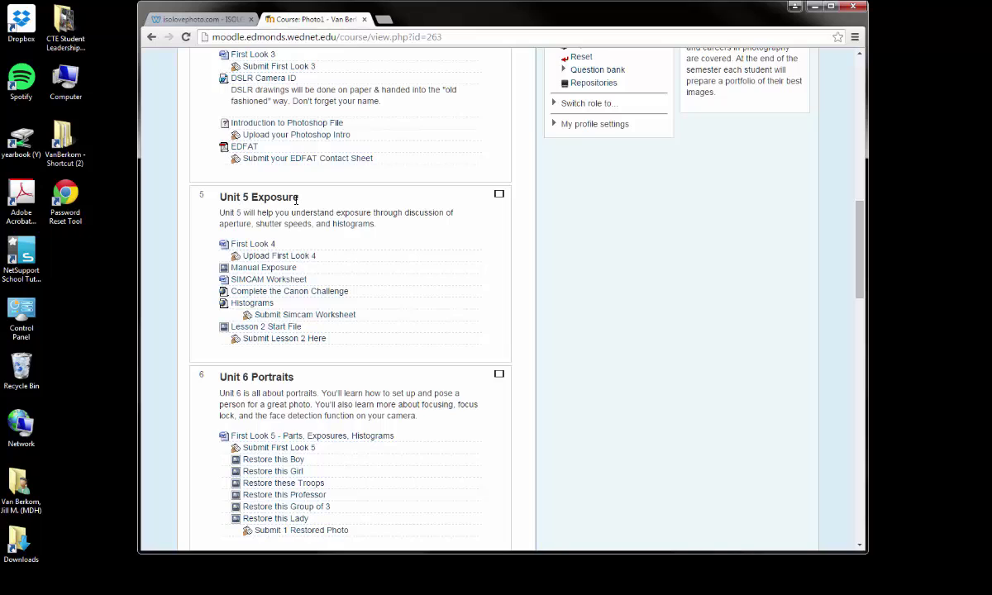
click(284, 328)
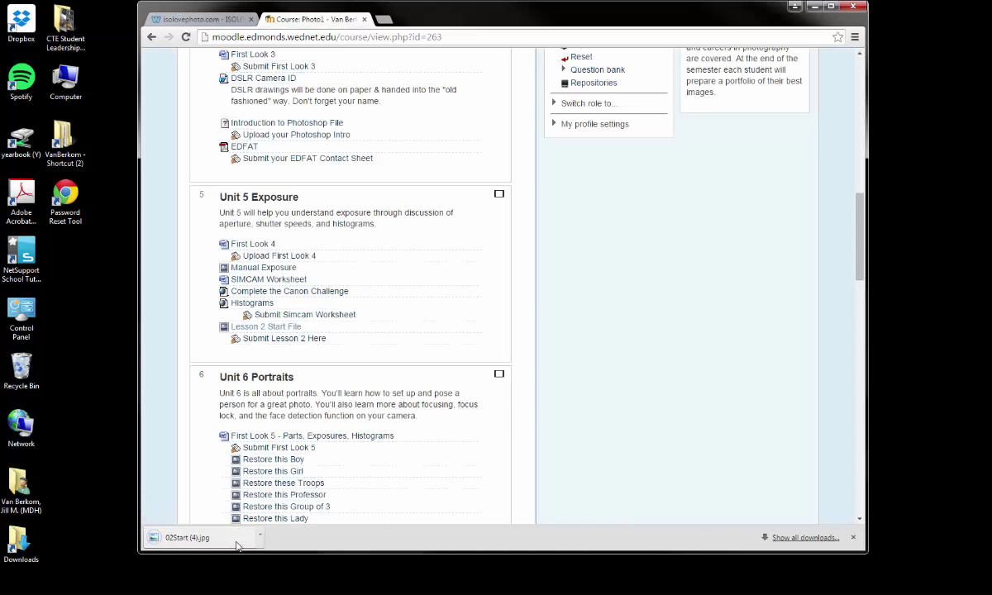
Save a copy of 02Start (4).jpg from Photo Viewer into a new Desktop folder named photo.
click(235, 544)
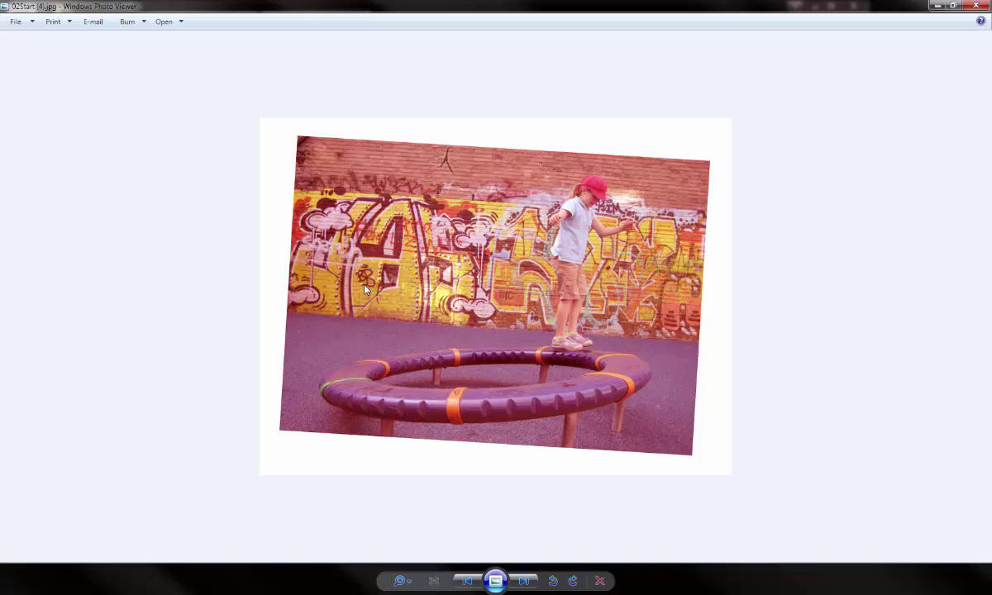
click(18, 22)
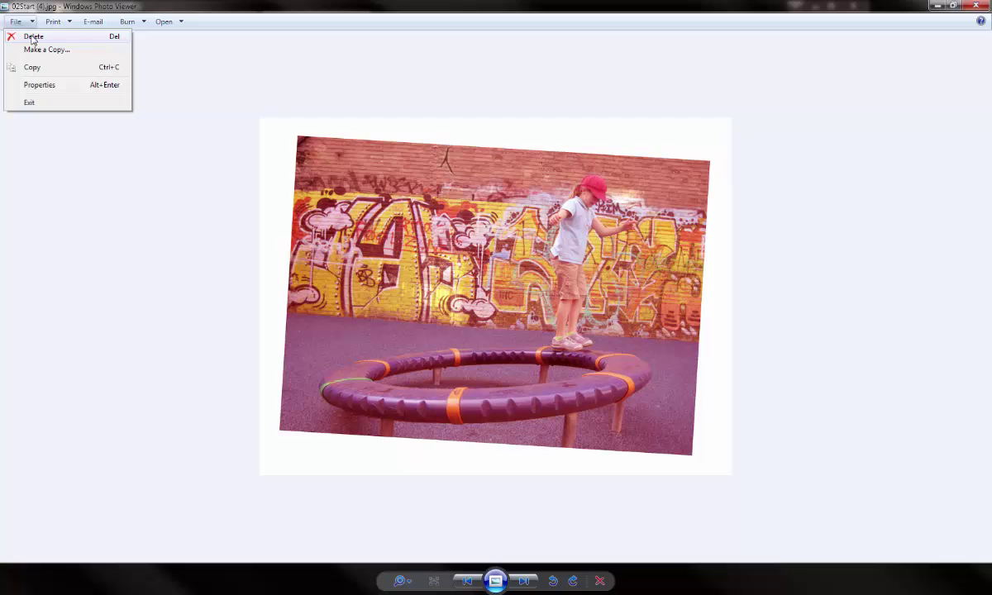
click(43, 50)
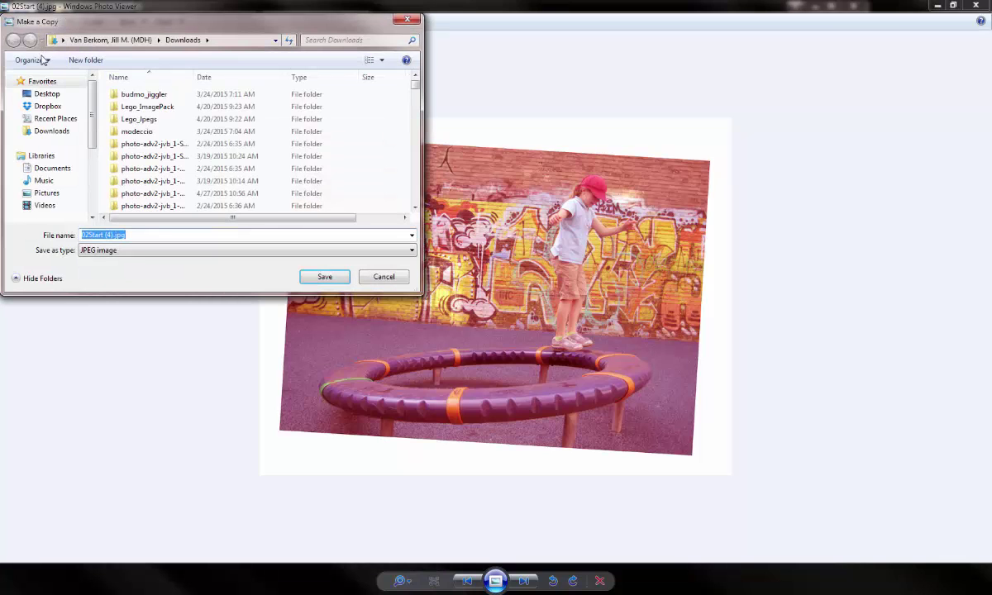
click(37, 94)
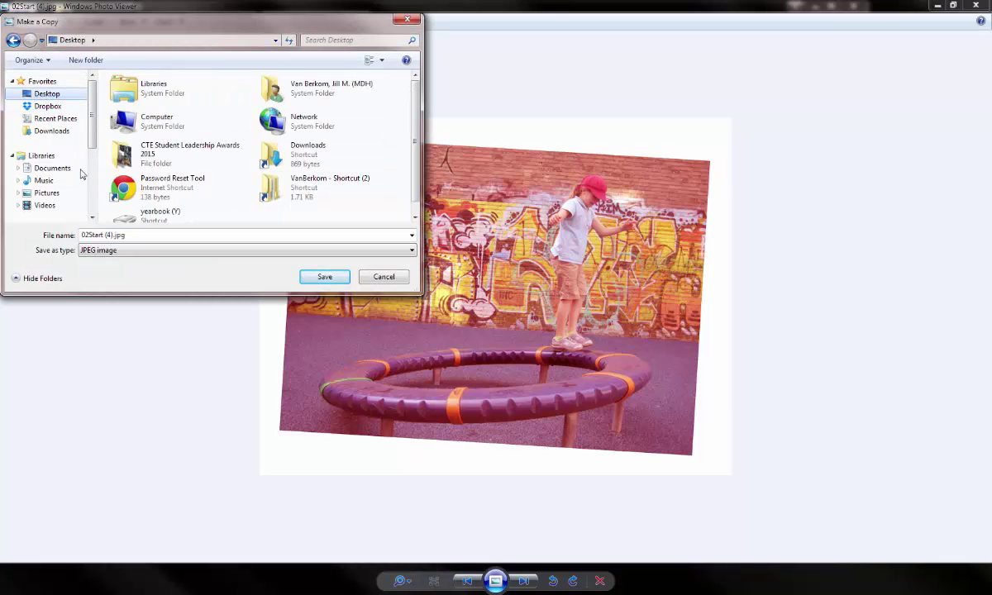
click(89, 62)
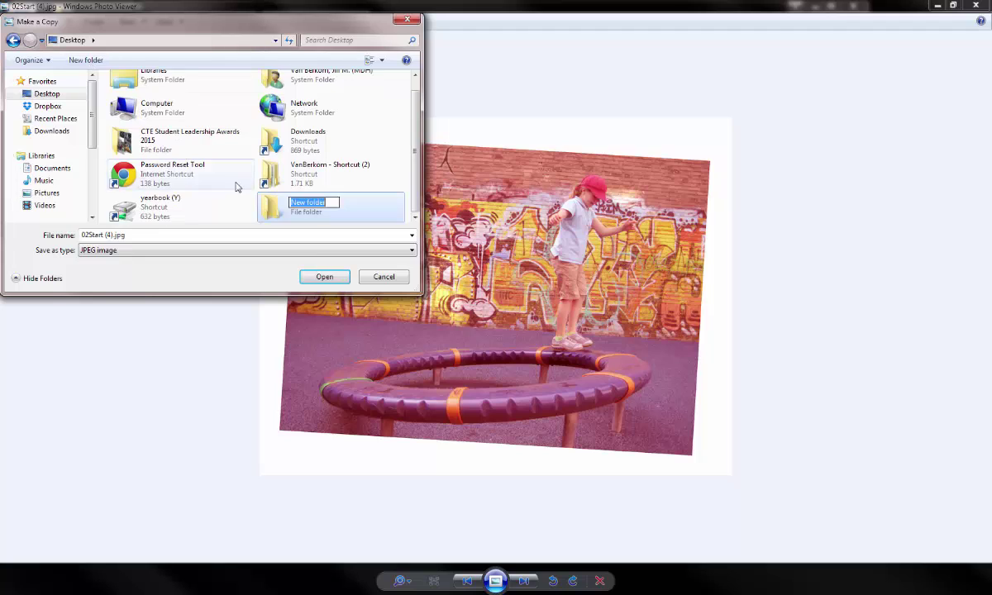
text(photo)
key(Return)
key(Return)
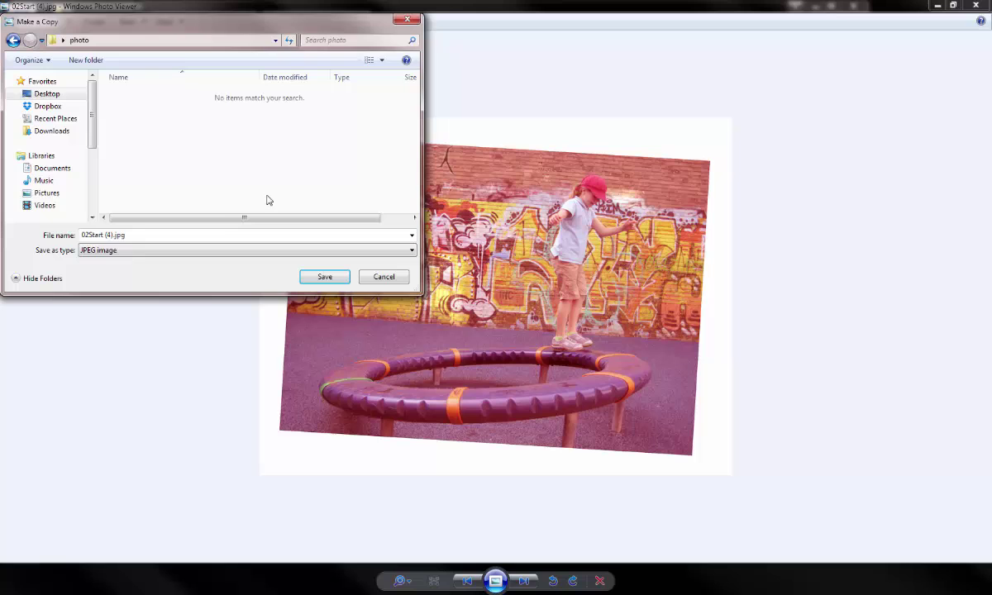
click(324, 277)
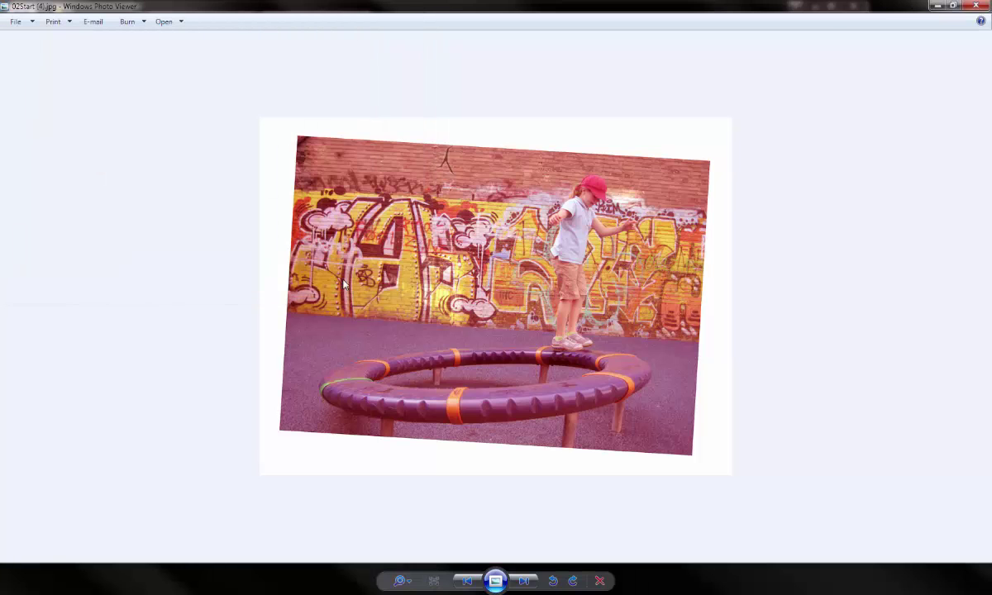
Close Photo Viewer and Chrome, then launch Adobe Photoshop CS6 (64 Bit), ignoring the missing colour profile.
click(976, 5)
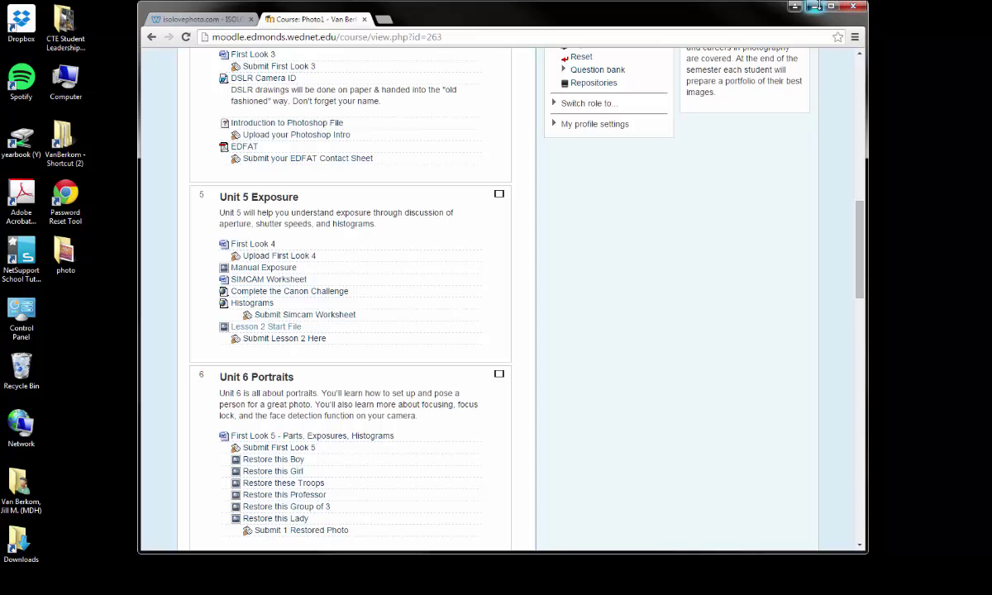
click(853, 6)
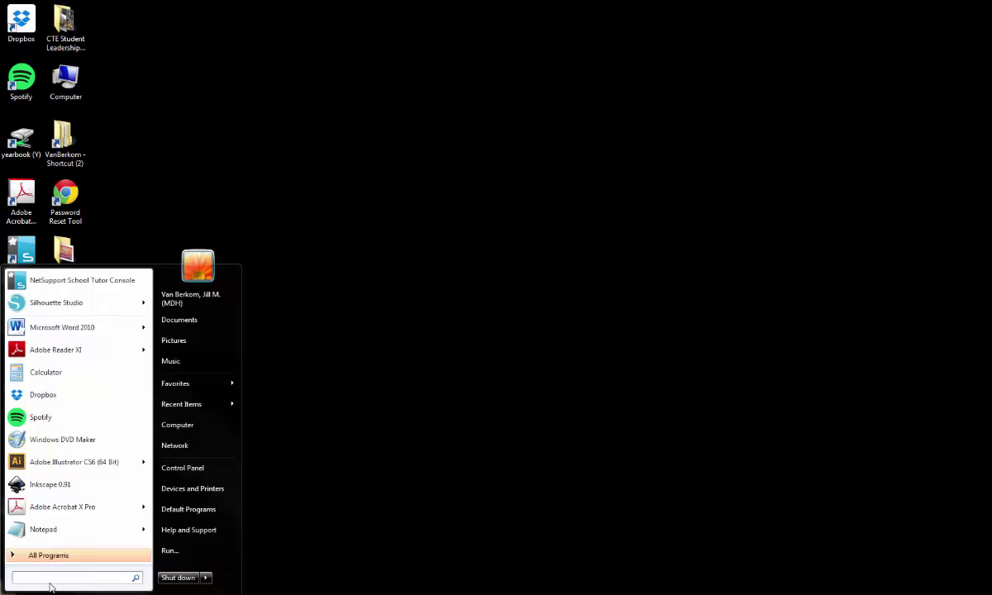
text(ph)
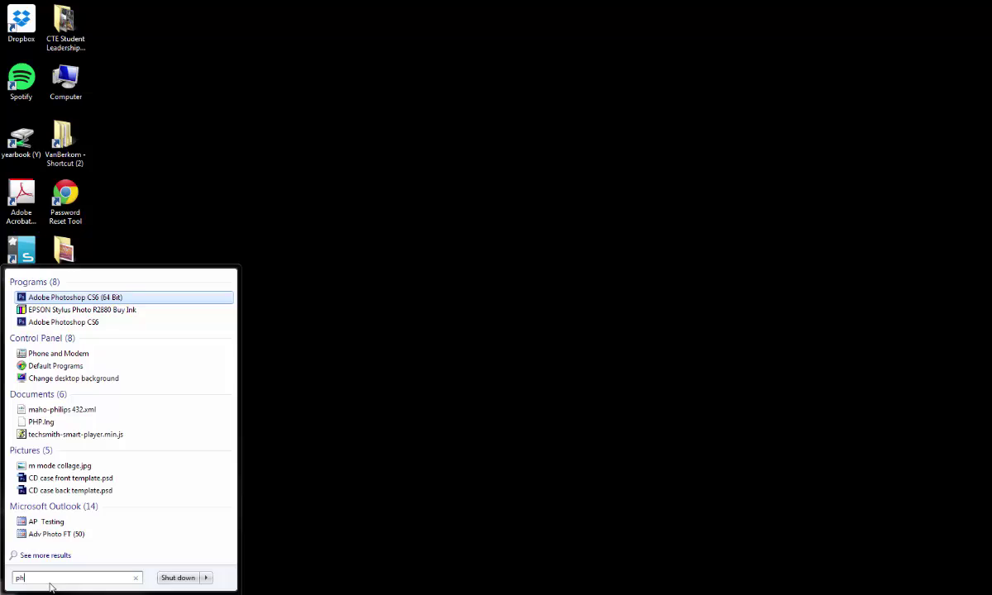
click(107, 302)
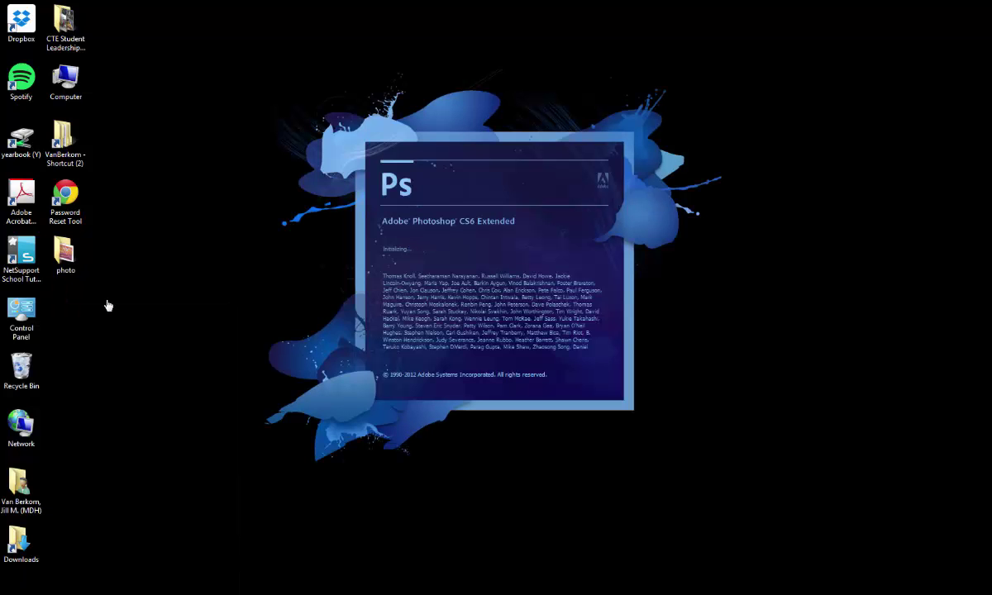
click(438, 225)
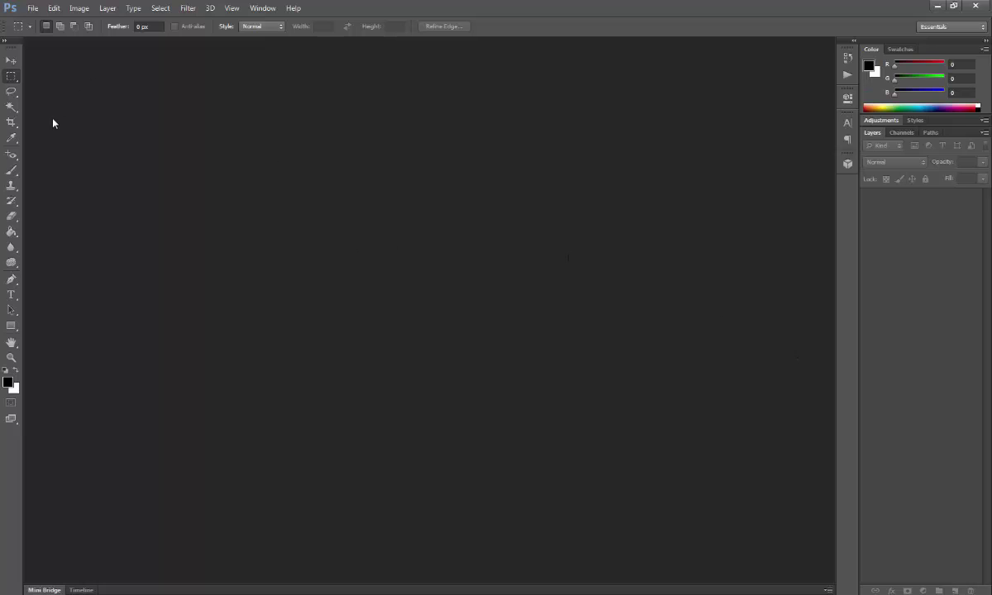
Open Desktop\photo\02Start (4).jpg with File > Open As set to Camera Raw.
click(33, 9)
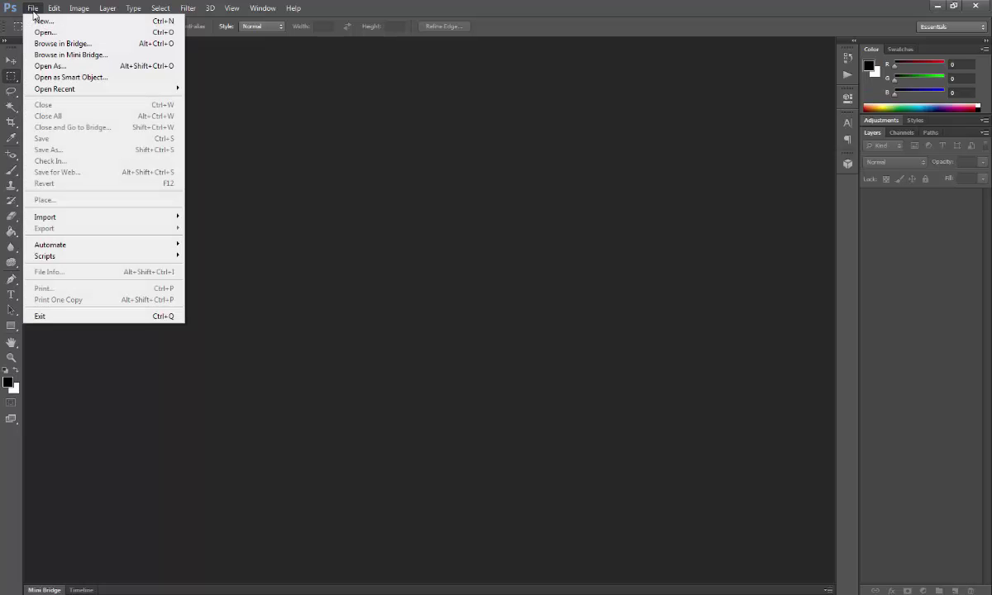
click(41, 66)
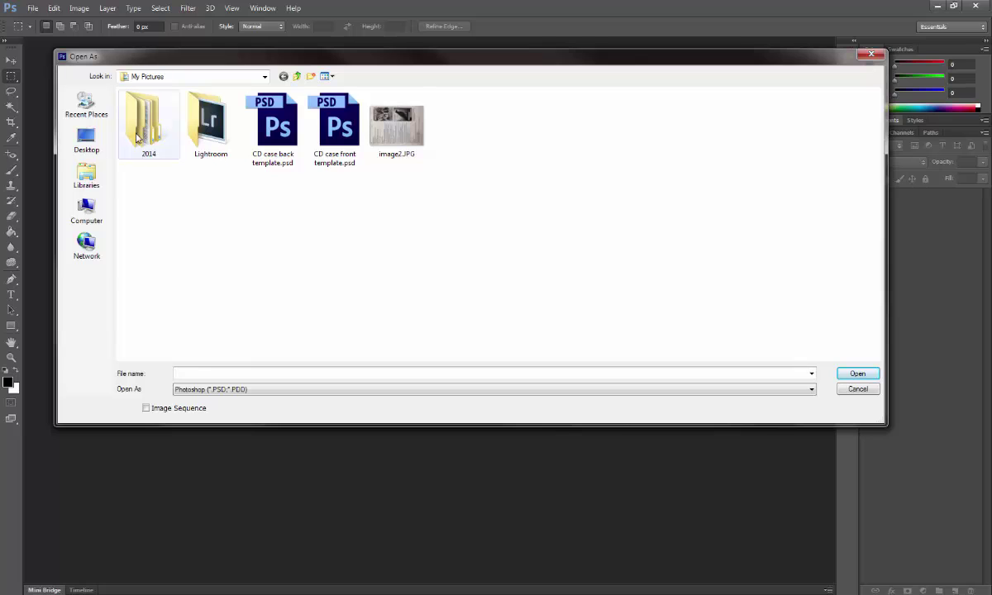
click(85, 152)
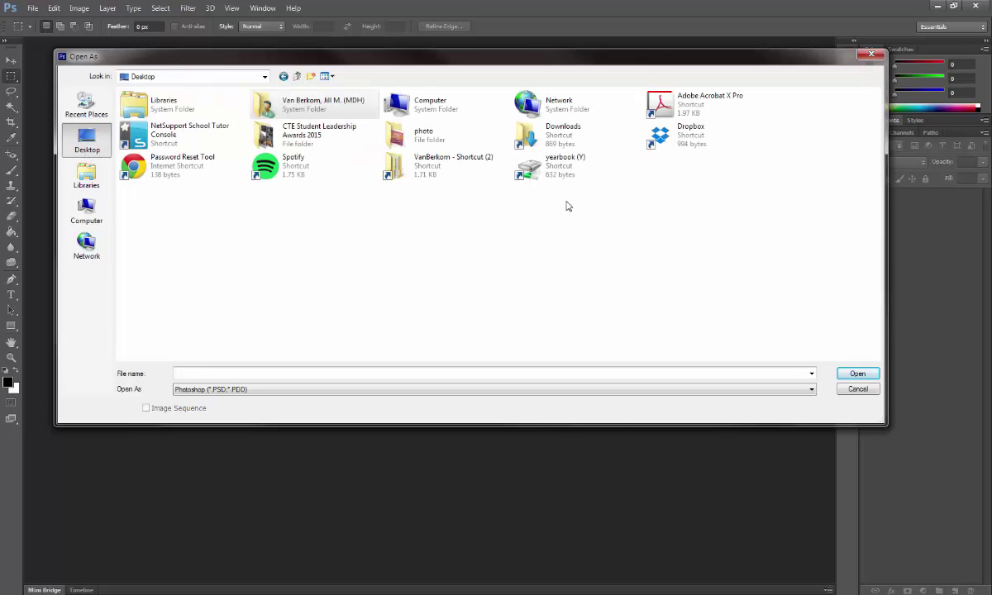
double_click(433, 143)
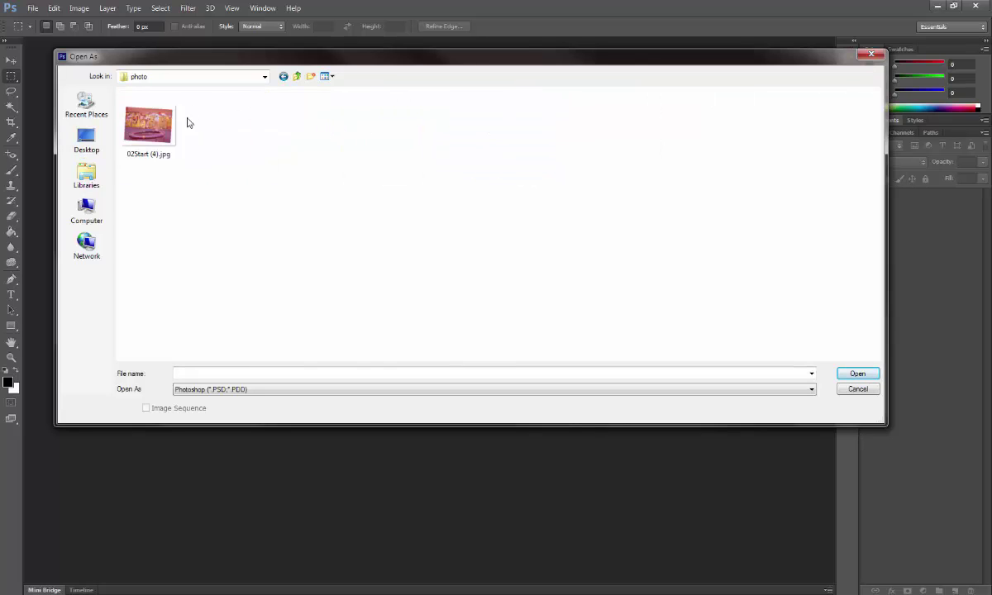
click(157, 134)
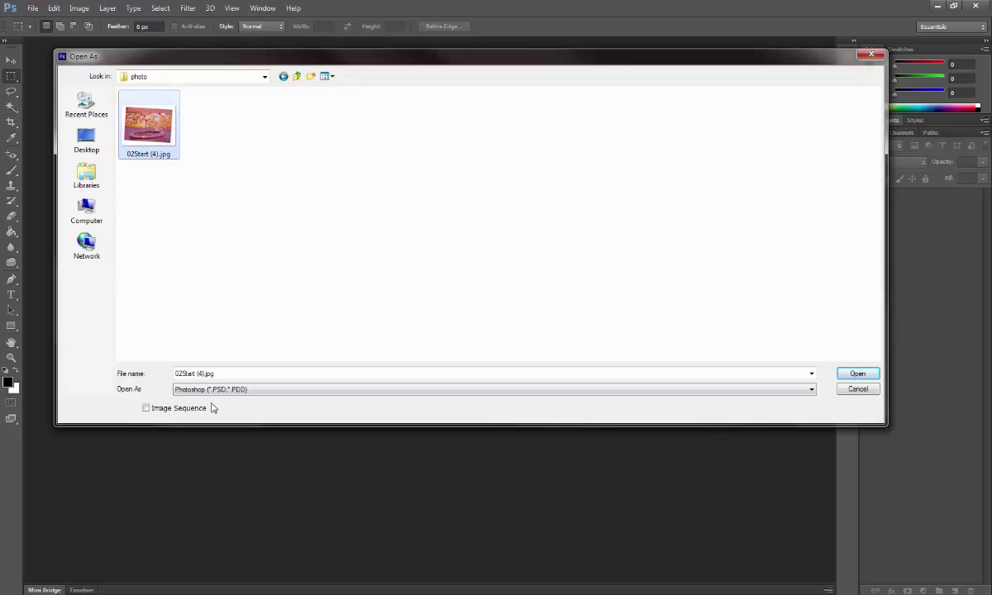
click(236, 391)
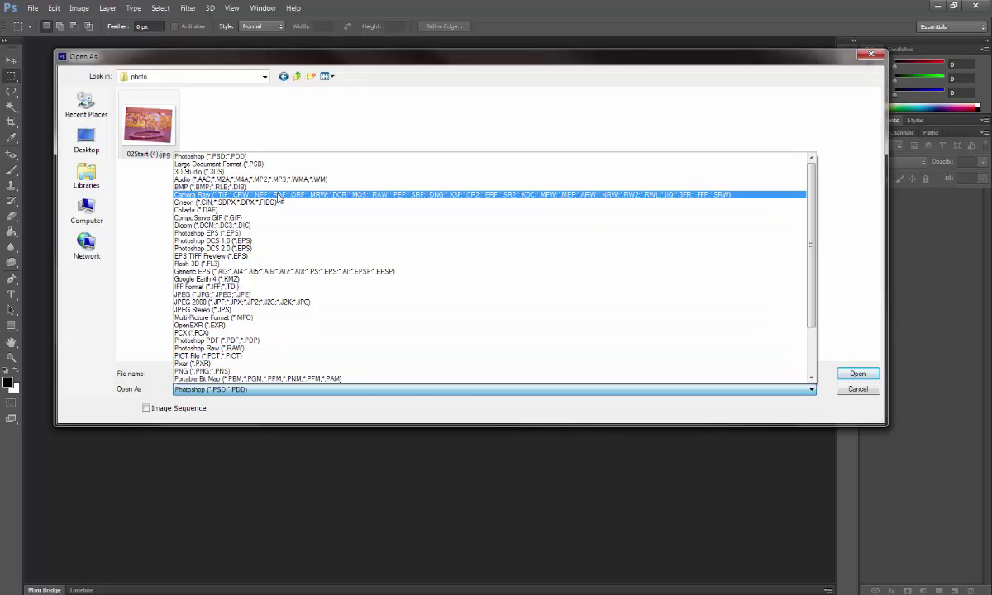
click(527, 200)
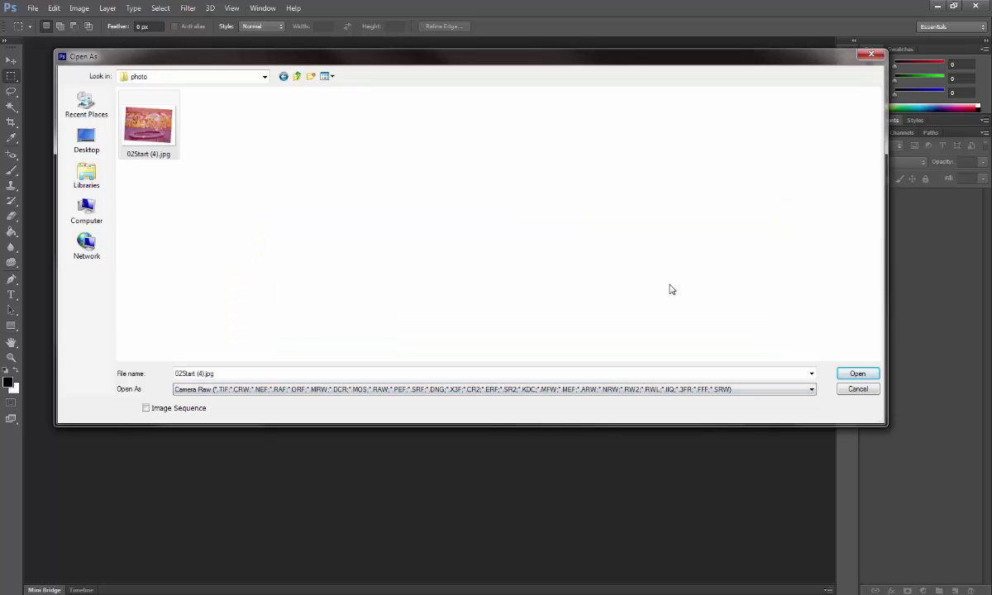
click(858, 374)
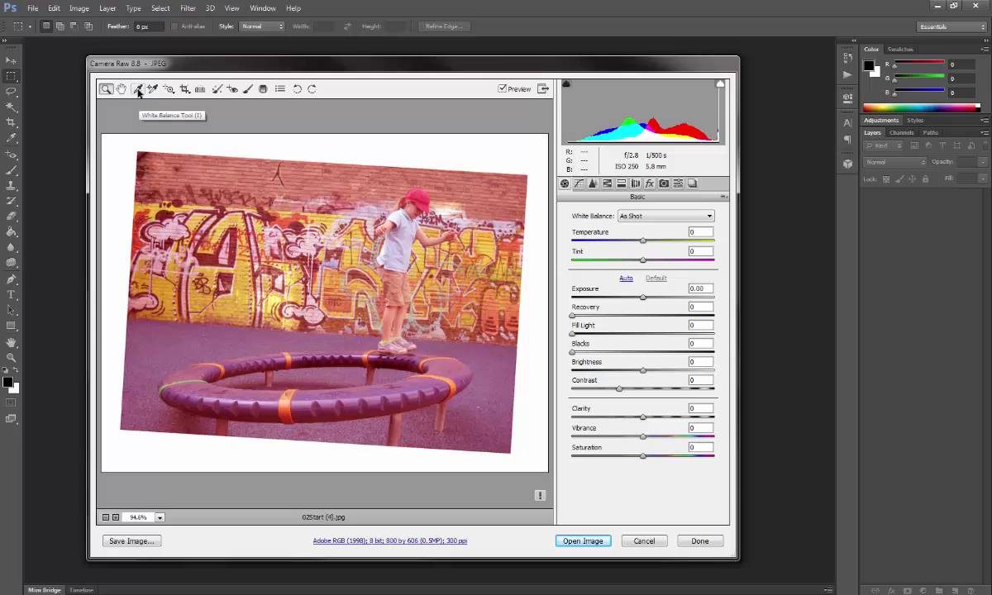
Sample neutral graffiti and shoe spots with the White Balance Tool, reaching Temperature -36, Tint -53.
click(138, 89)
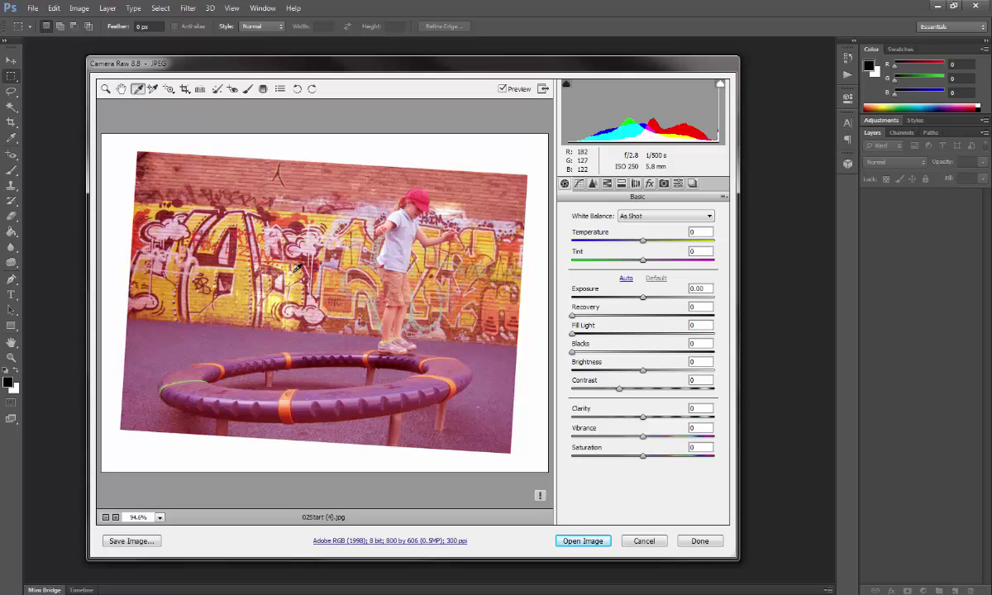
click(185, 232)
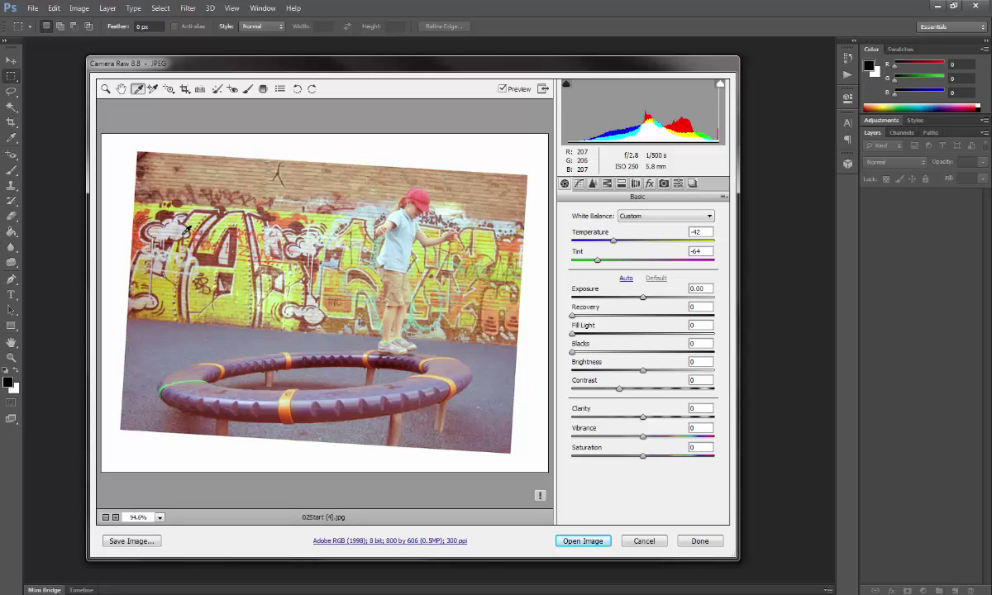
click(287, 234)
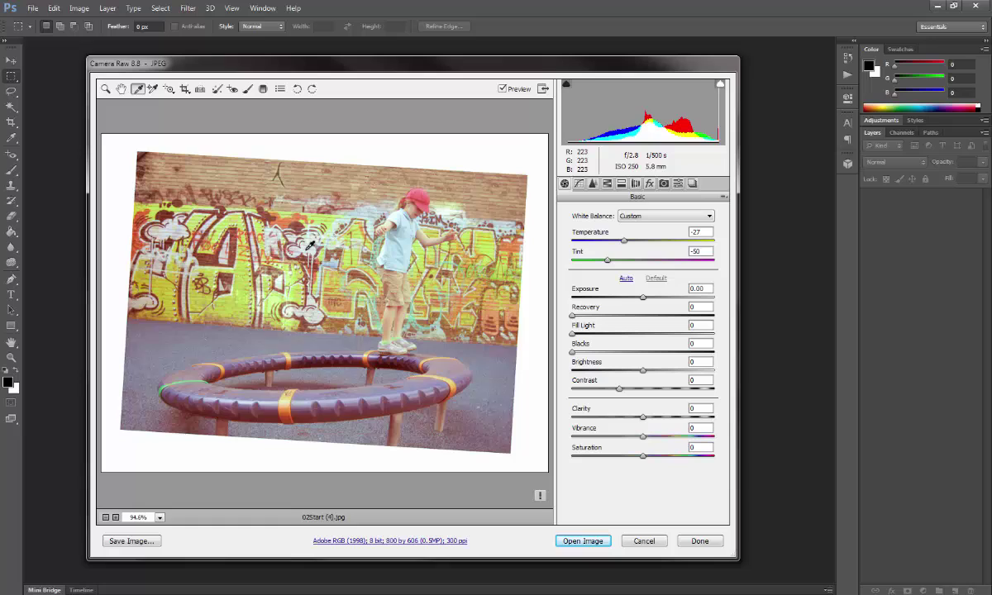
click(318, 315)
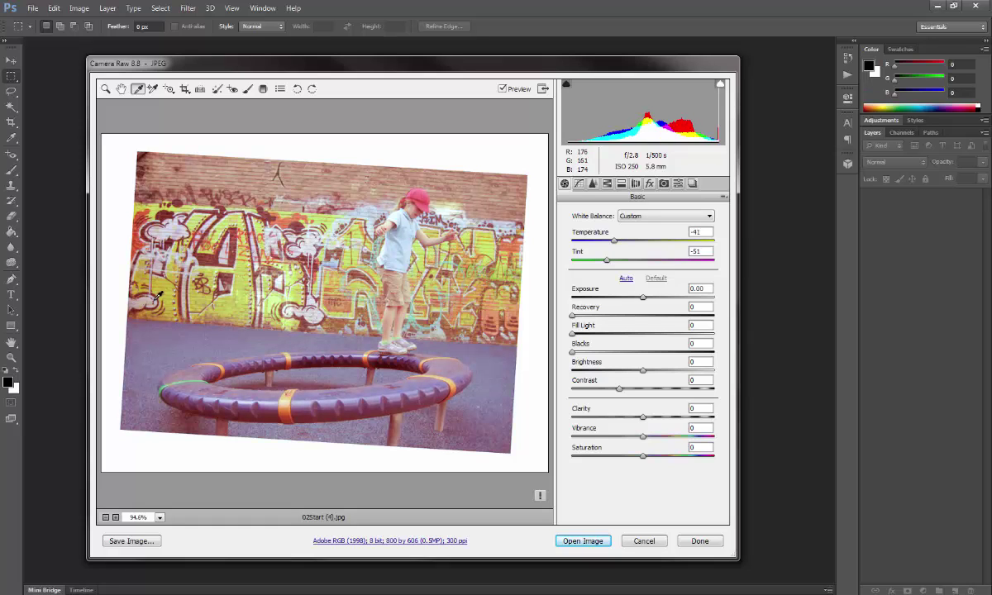
click(230, 251)
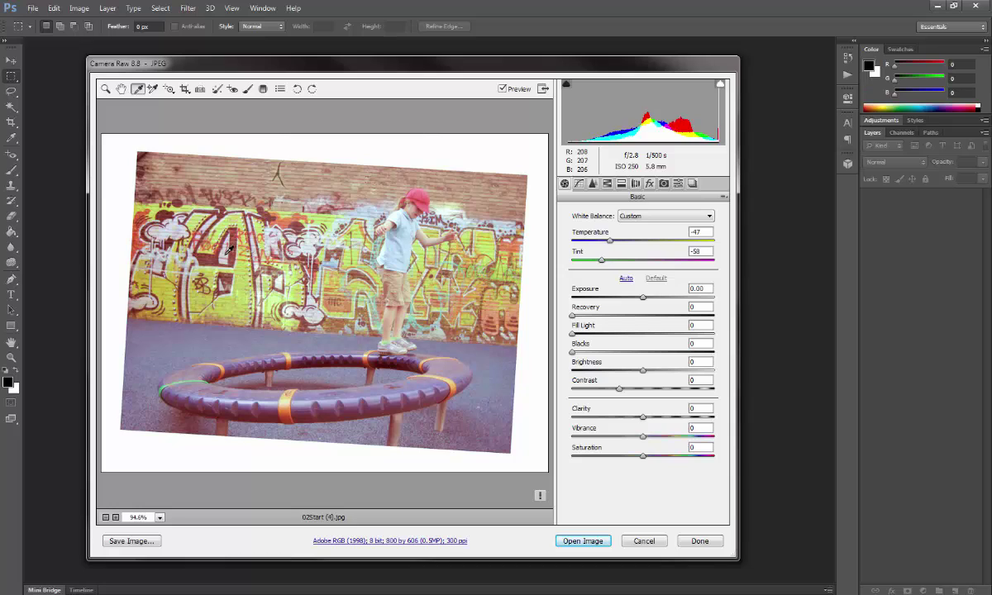
click(405, 348)
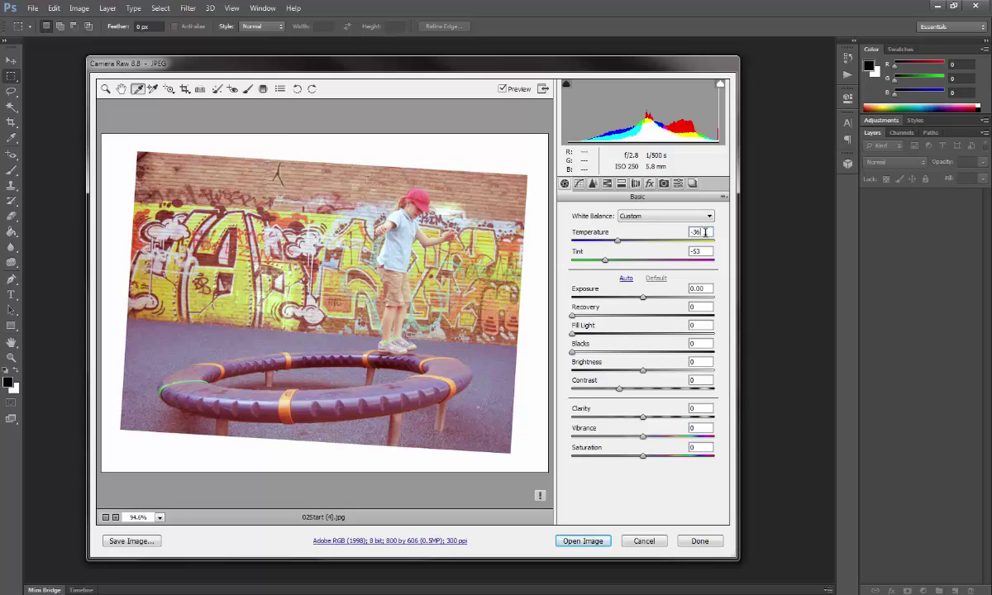
Enter Temperature -53, Tint -54, Exposure -0.50 and Blacks 18 in the Basic panel.
click(649, 232)
text(-53)
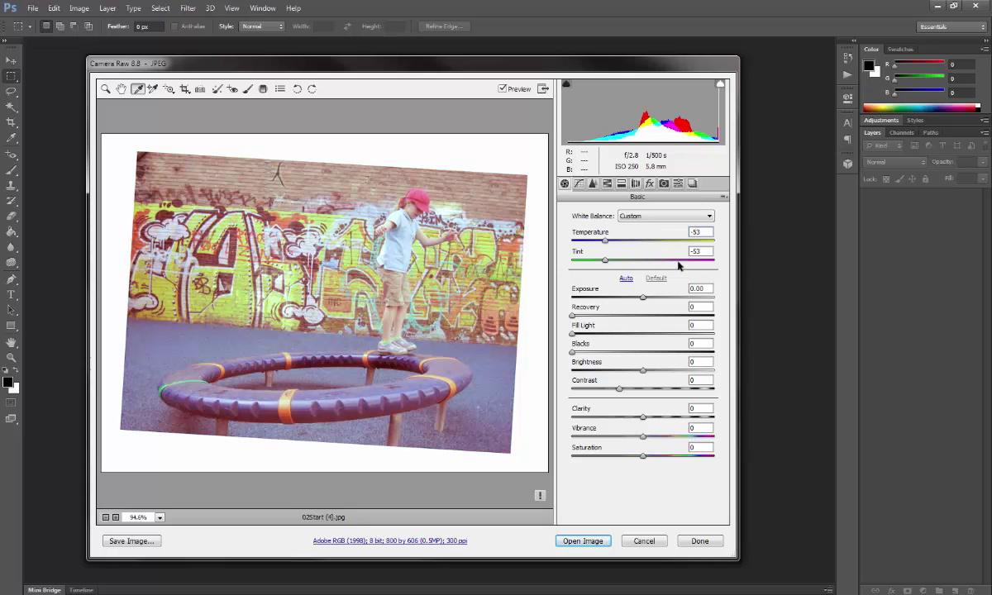
click(705, 251)
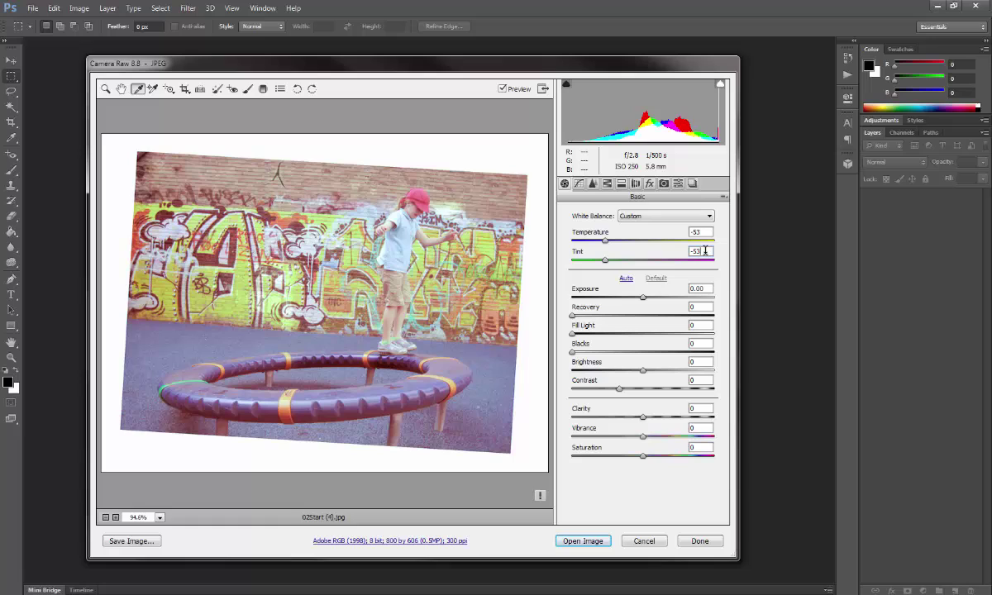
text(-54)
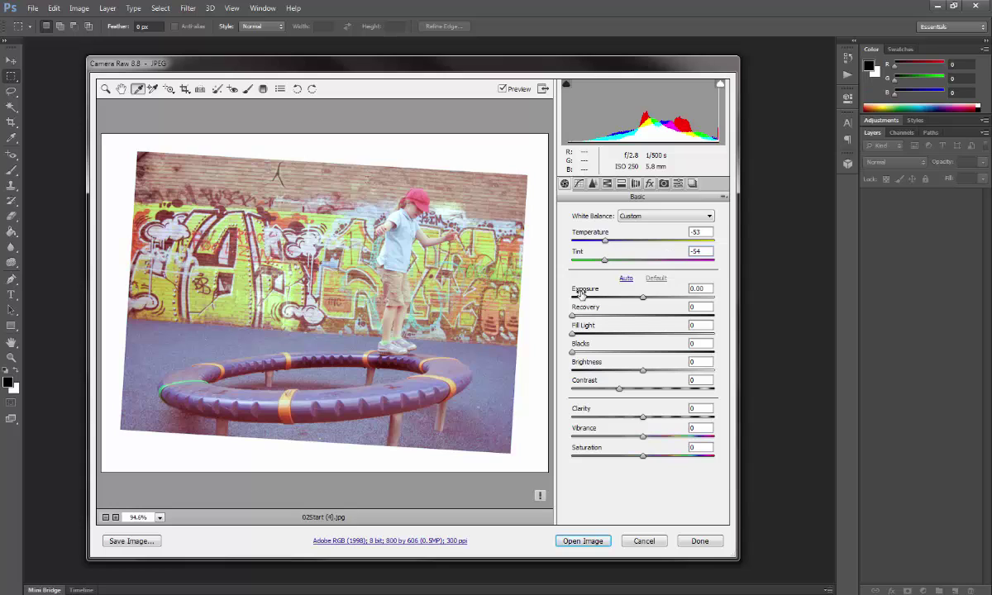
key(Tab)
text(-)
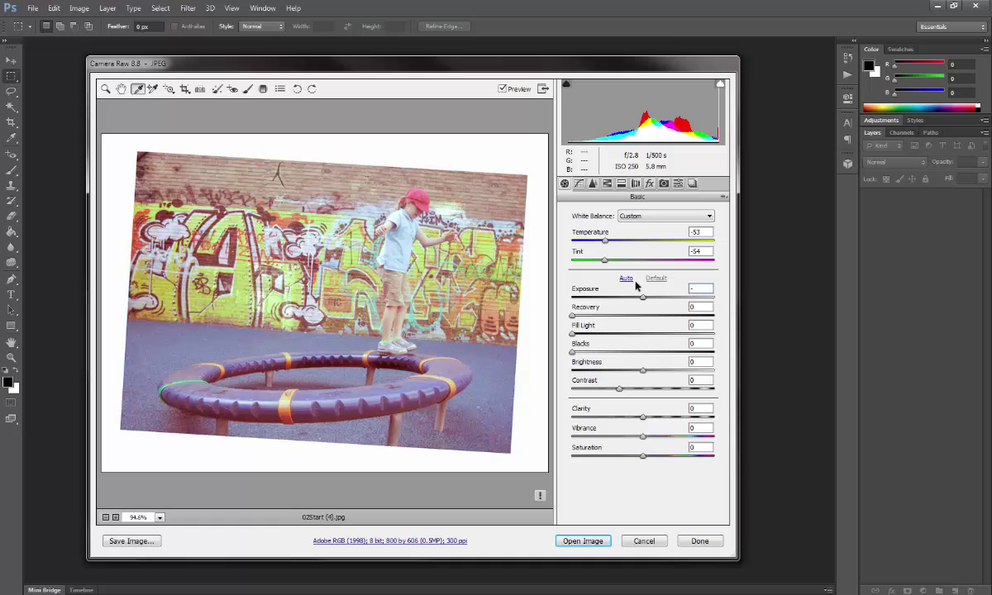
text(0.)
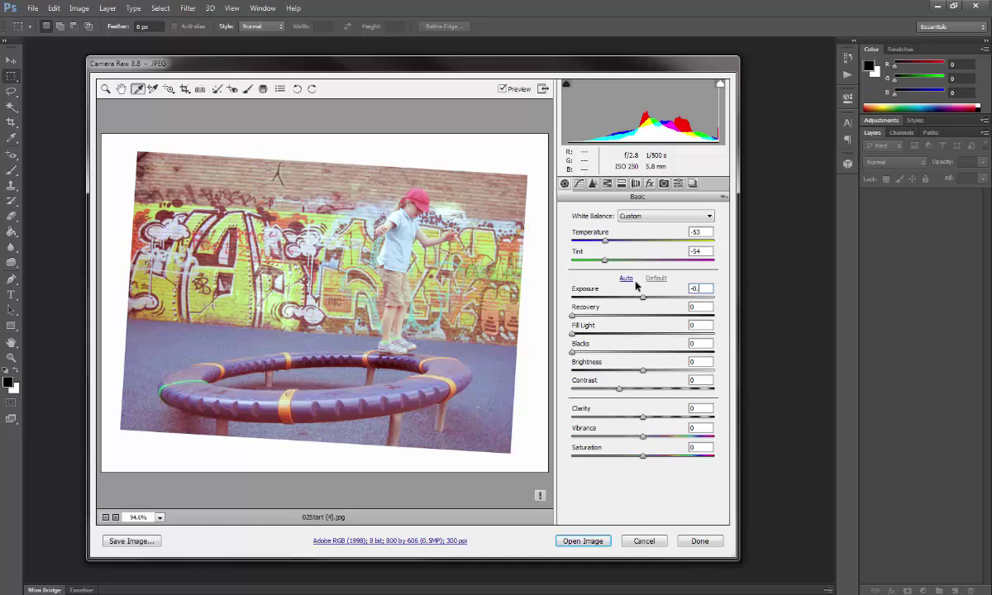
text(50)
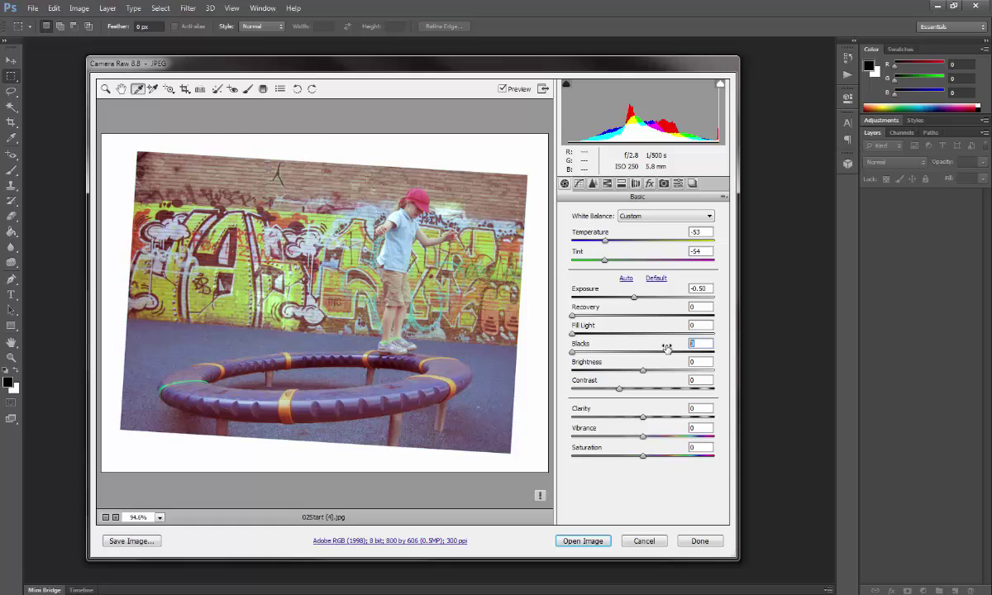
text(18)
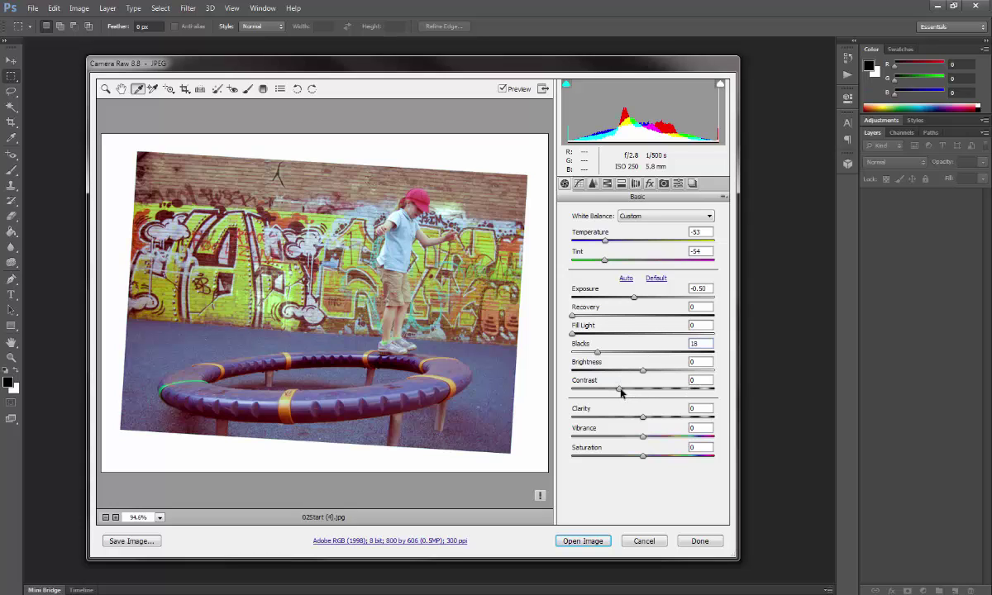
Raise Contrast to +23, Clarity to +12, Vibrance to +25 and Saturation to +5.
drag(621, 391, 642, 389)
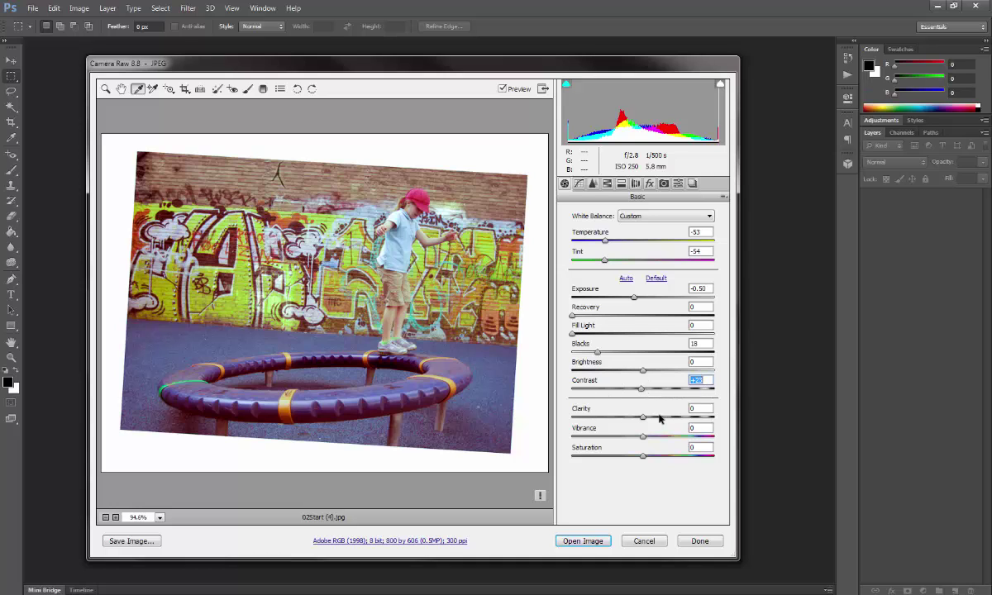
drag(643, 417, 650, 419)
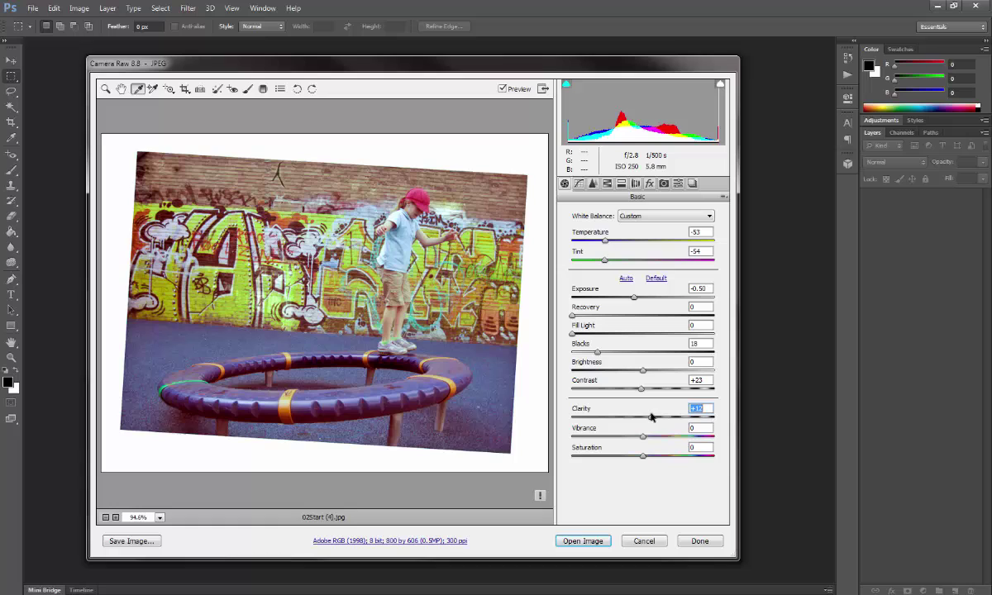
drag(644, 436, 662, 444)
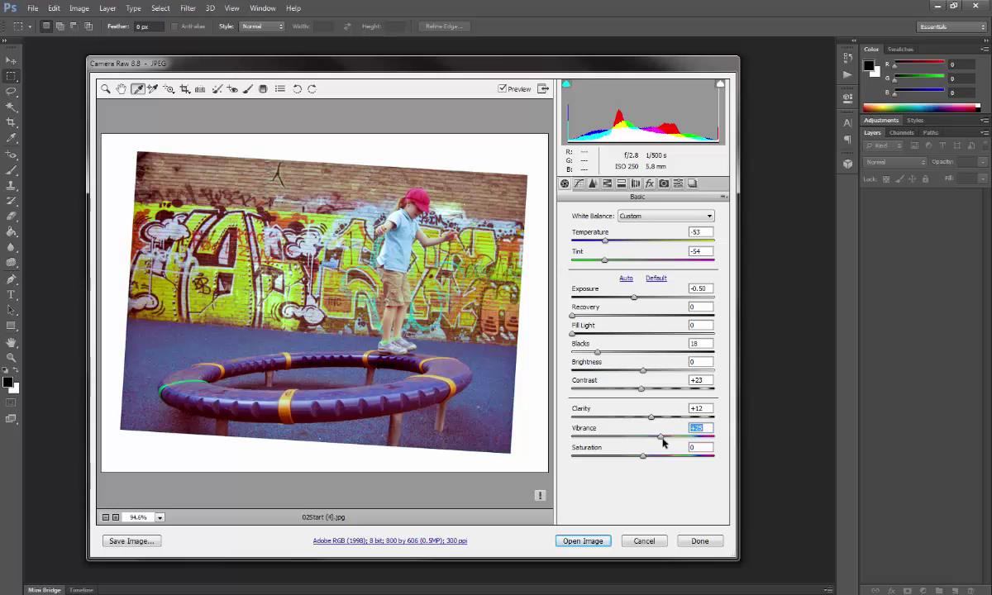
click(671, 448)
text(5)
key(Return)
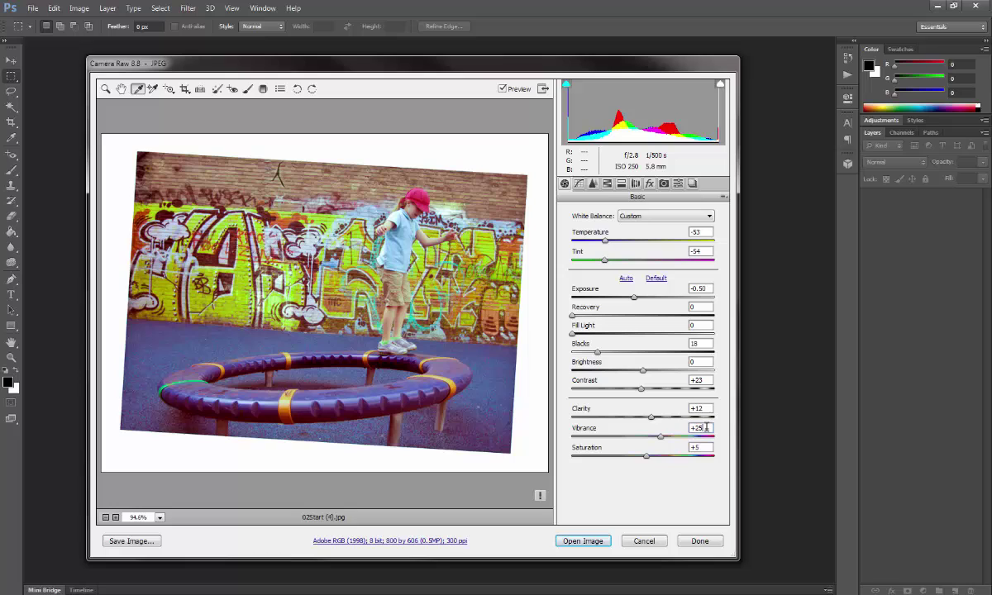
Toggle Preview off and on twice to compare, then open the corrected photo in Photoshop.
click(500, 89)
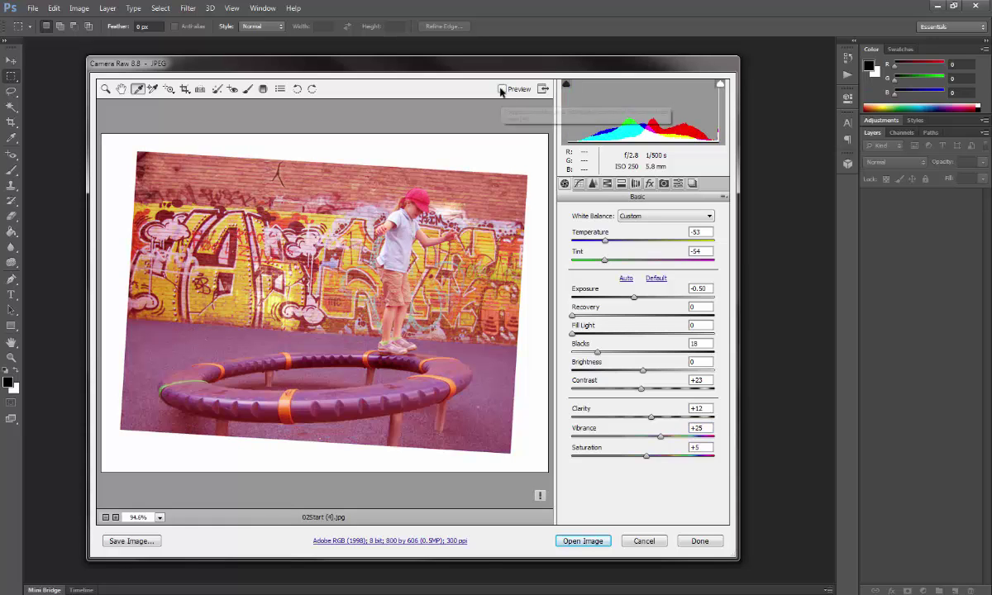
click(501, 90)
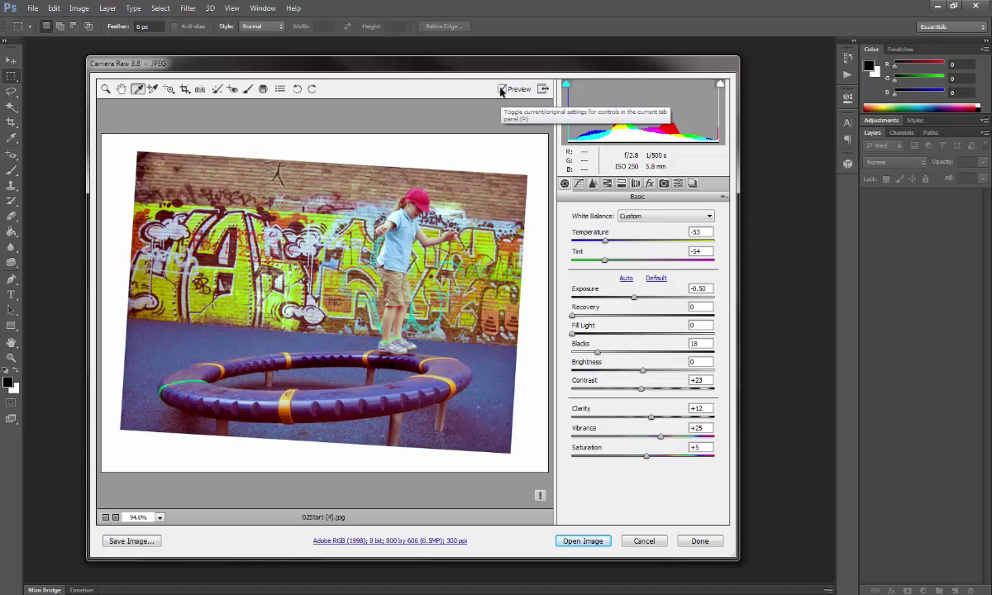
click(501, 89)
click(501, 89)
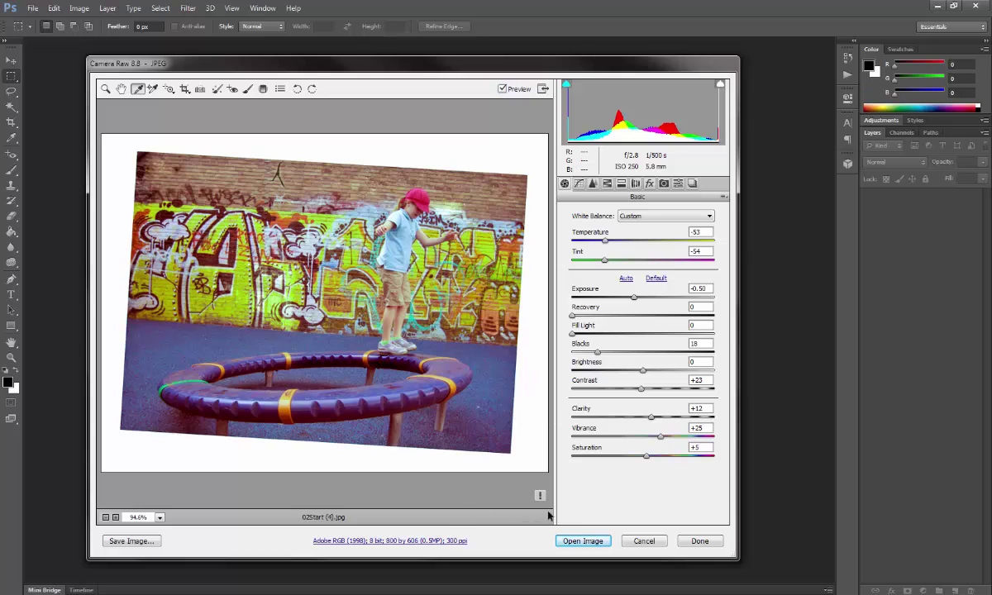
click(593, 546)
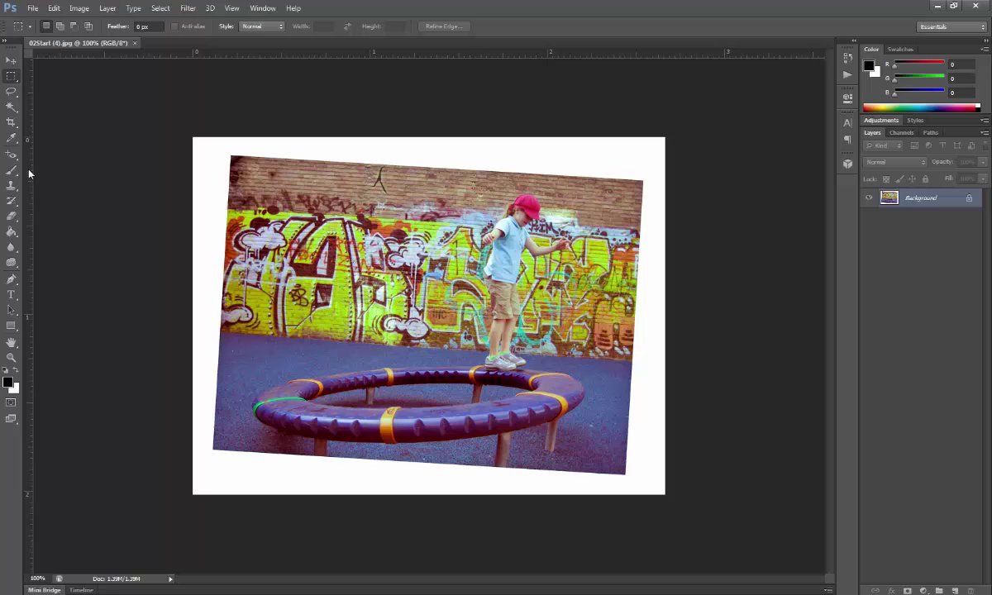
Choose the standard Crop Tool and replace the 2 x 3 preset with a custom 3.5 x 2.5 ratio.
key(b)
click(13, 125)
click(13, 124)
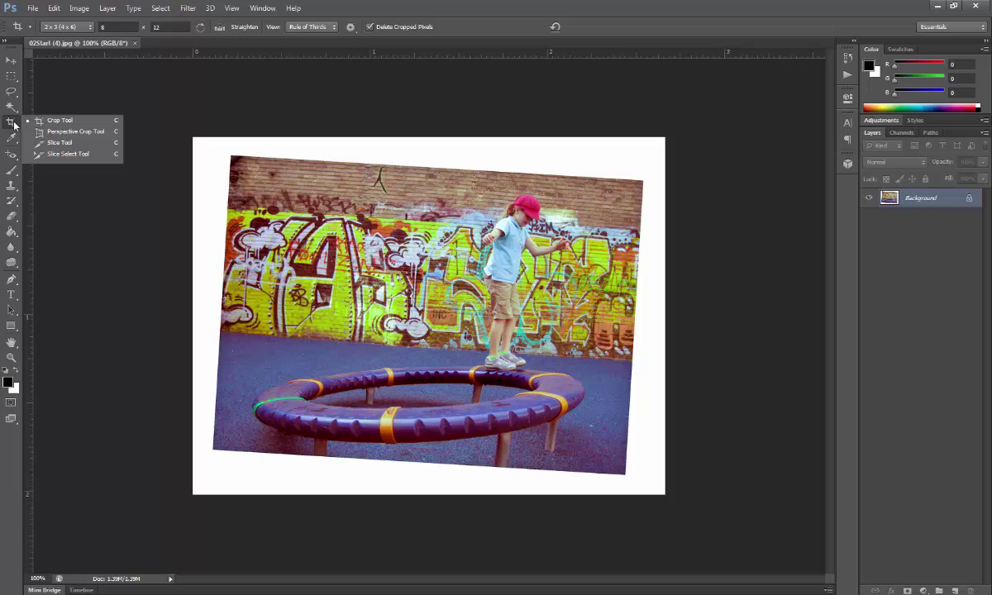
click(51, 121)
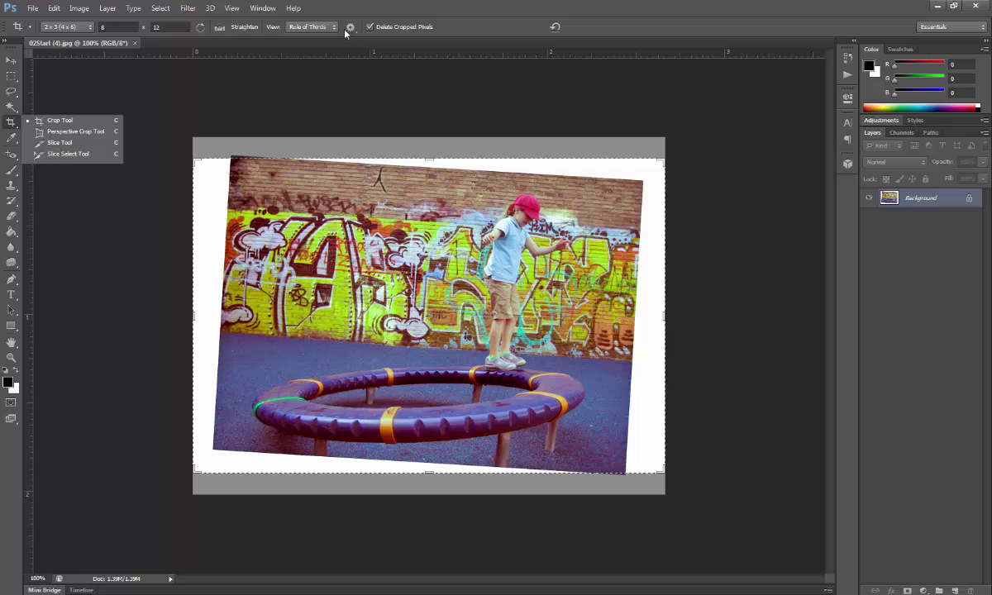
click(89, 28)
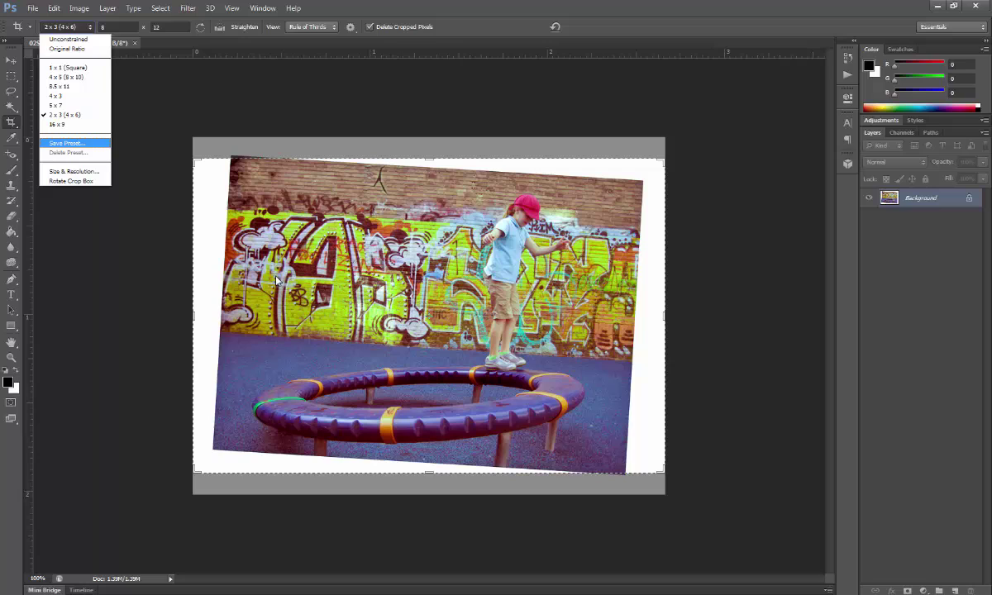
click(73, 40)
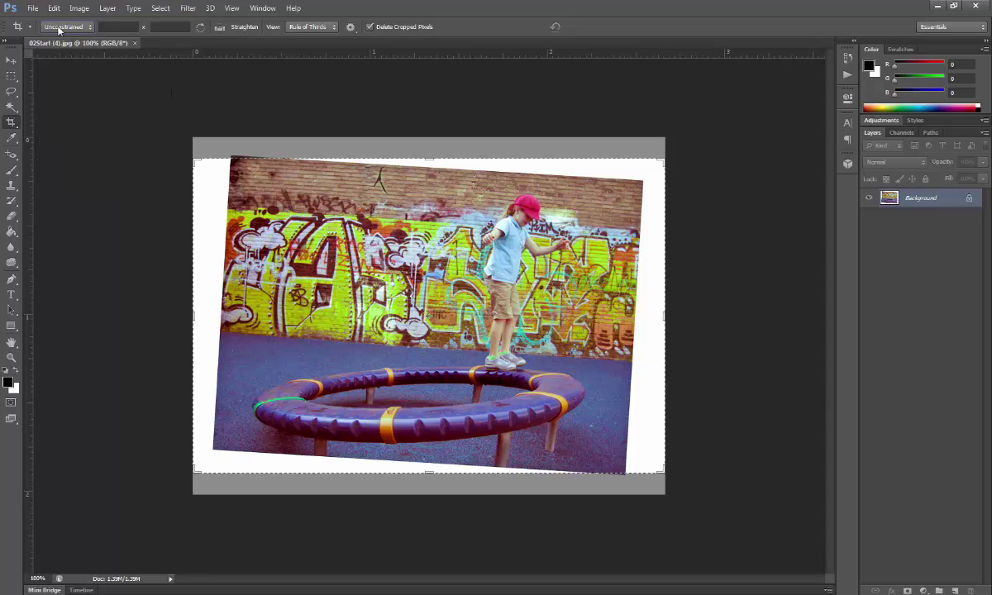
click(124, 27)
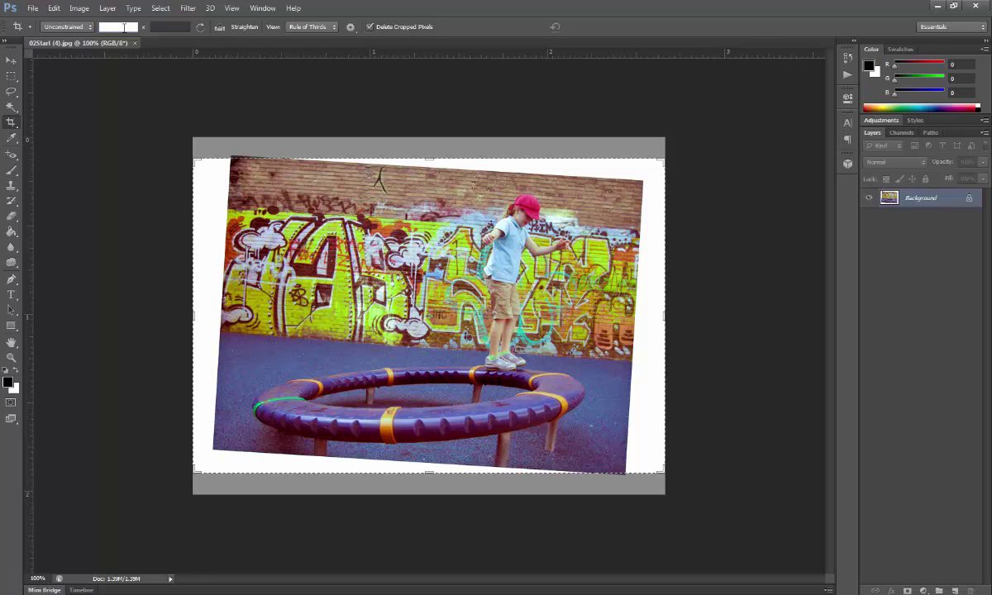
click(172, 26)
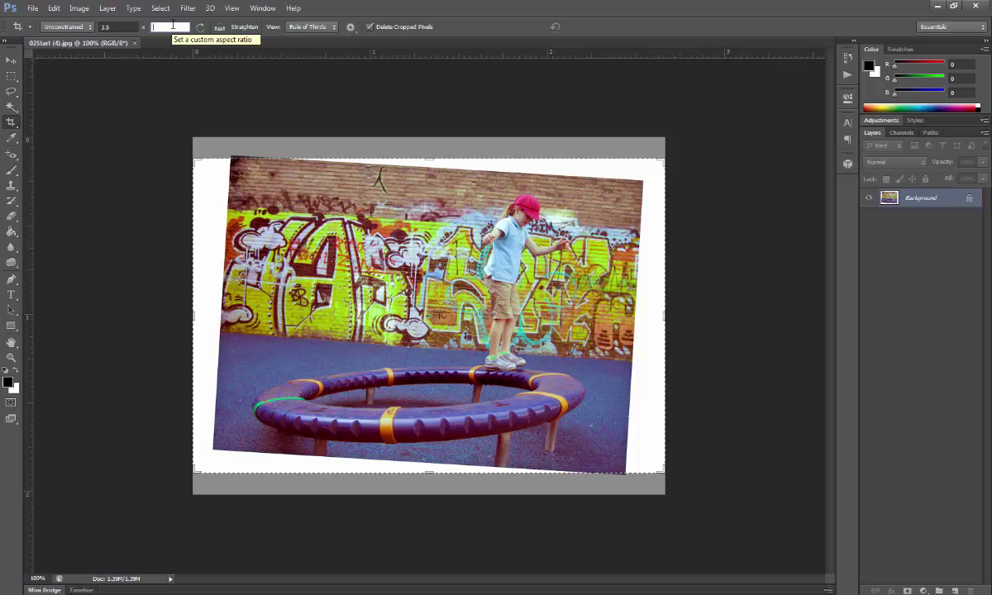
text(2.5)
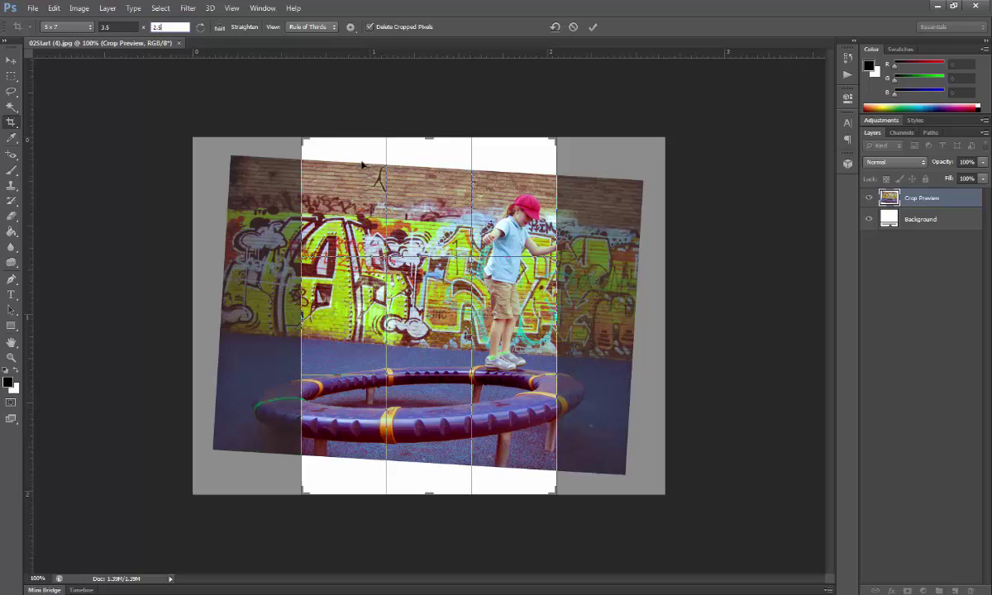
Swap the crop to landscape, trim the white borders, rotate slightly to straighten, and commit.
click(201, 28)
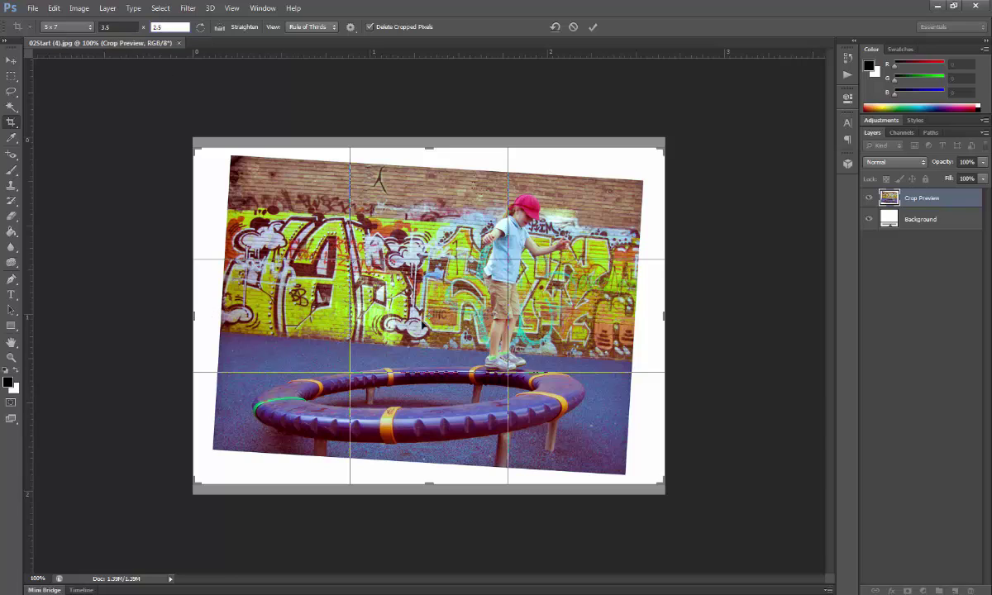
drag(190, 315, 203, 315)
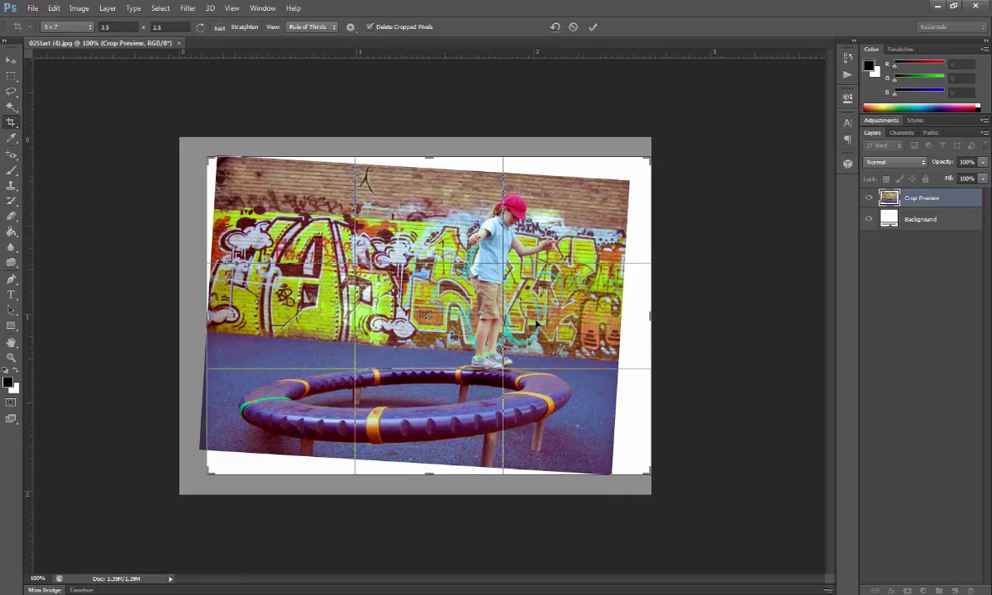
drag(650, 315, 637, 315)
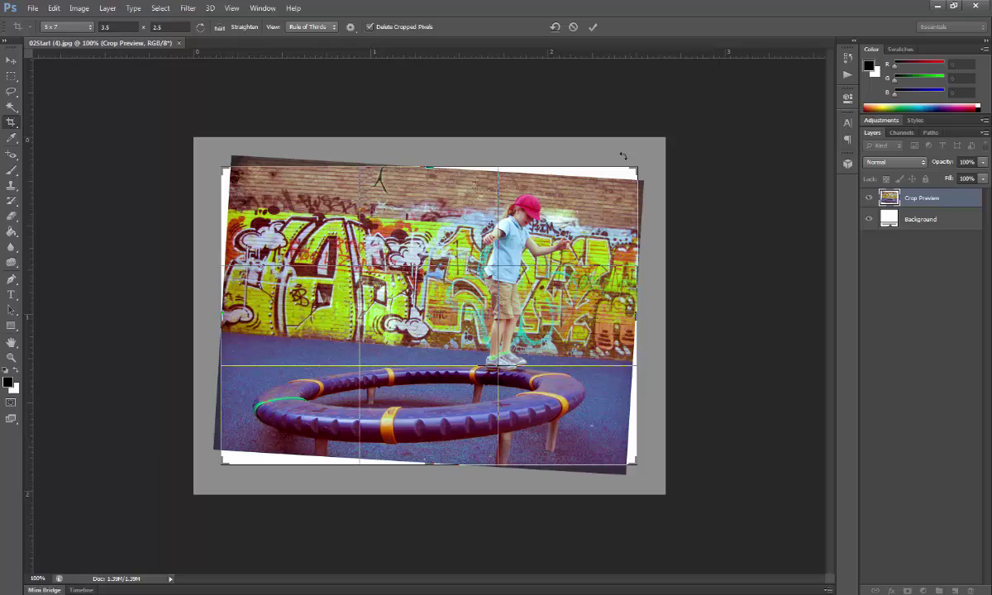
drag(640, 153, 629, 146)
drag(638, 314, 636, 289)
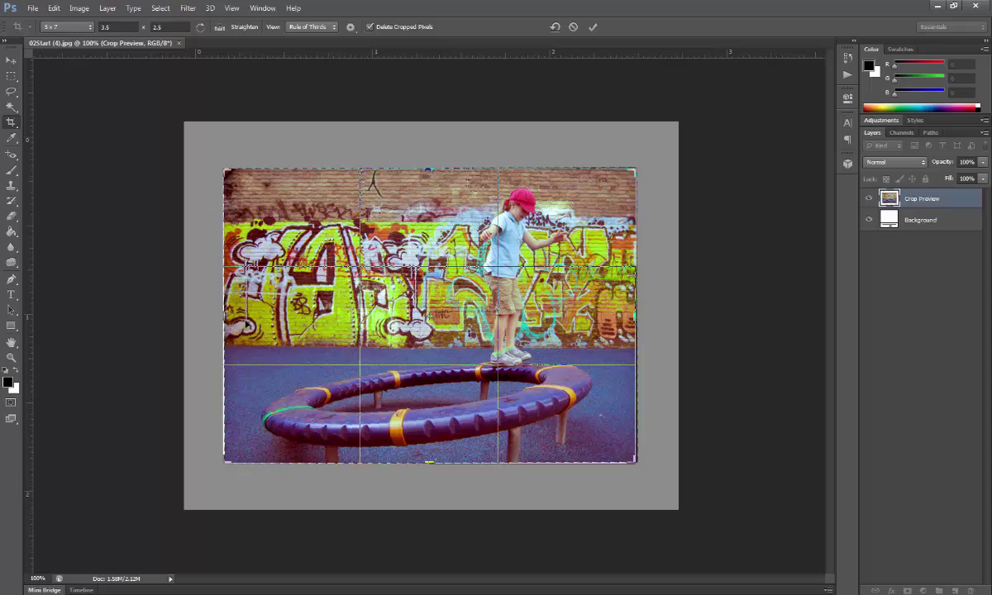
drag(223, 314, 224, 314)
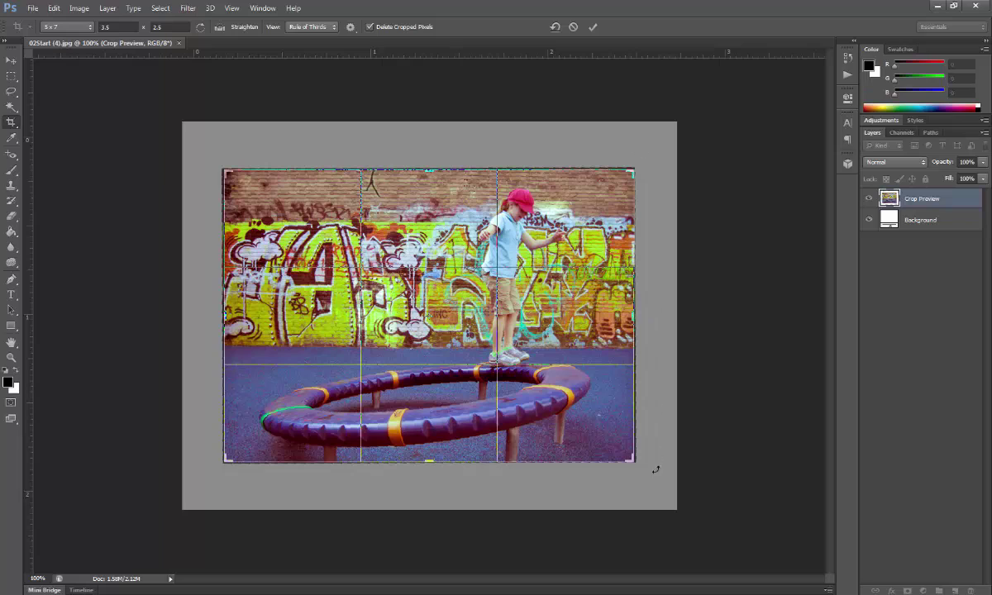
click(593, 28)
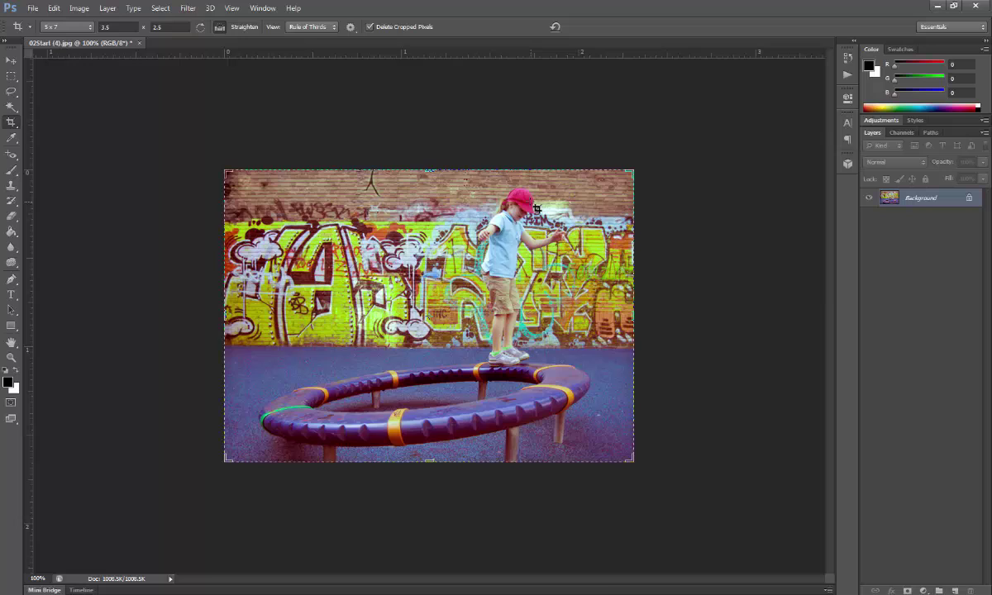
Zoom to 400%, pan to the girl's upper body, and scroll-zoom onto her cap.
key(ctrl+plus)
key(ctrl+plus)
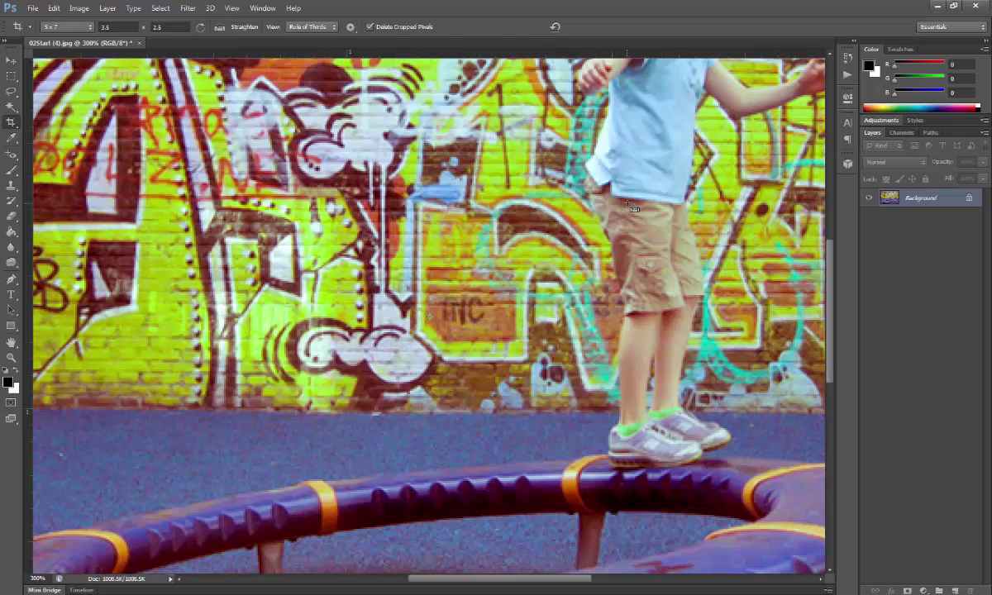
key(ctrl+plus)
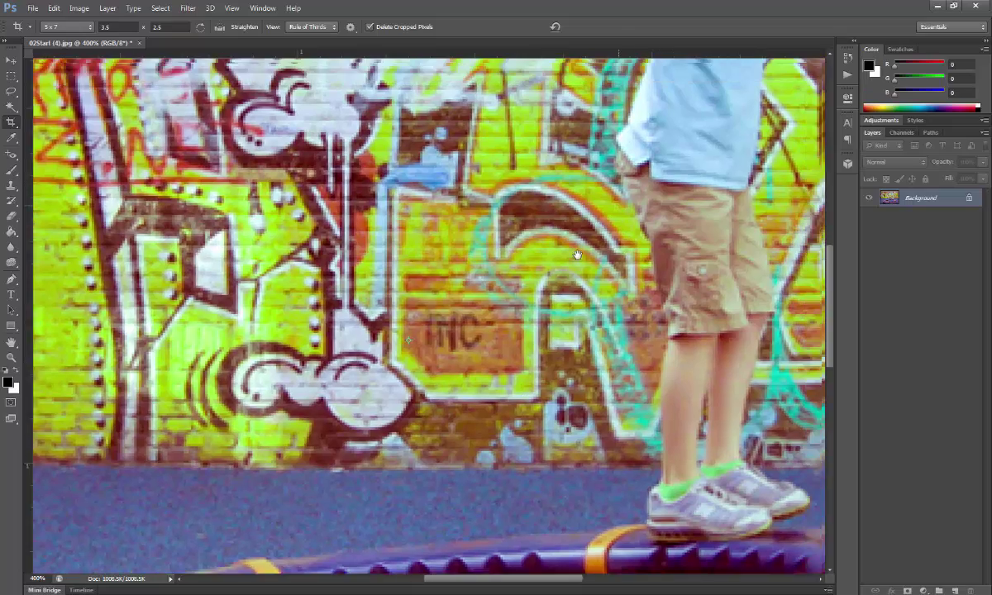
drag(645, 99, 380, 341)
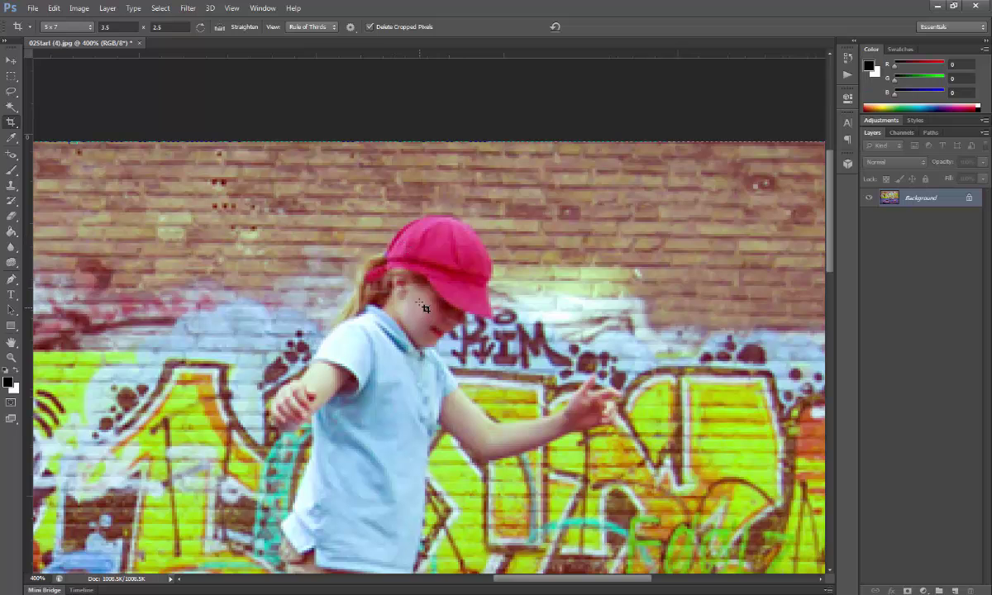
scroll(431, 301, up, 5)
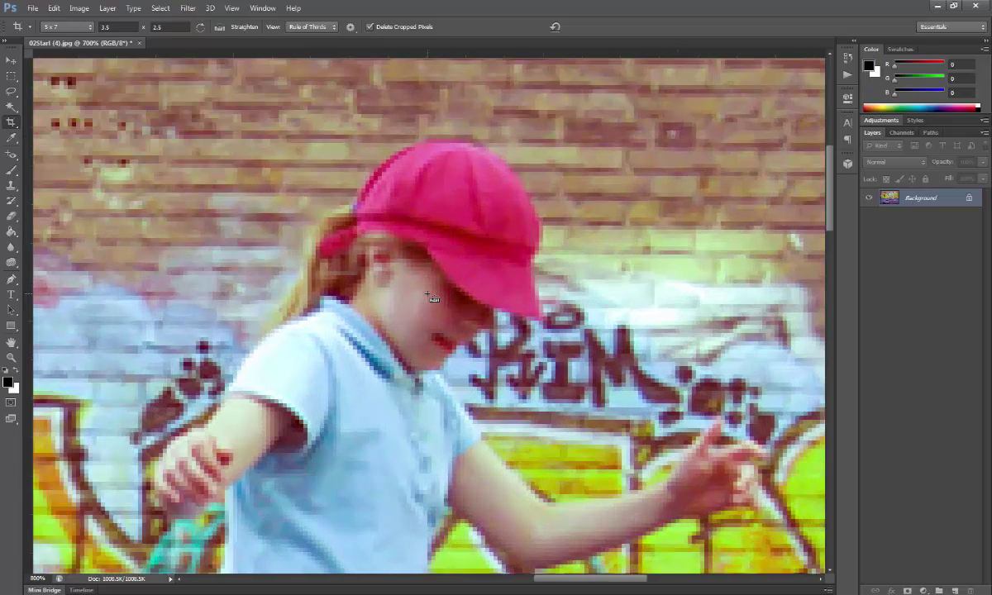
scroll(440, 299, down, 2)
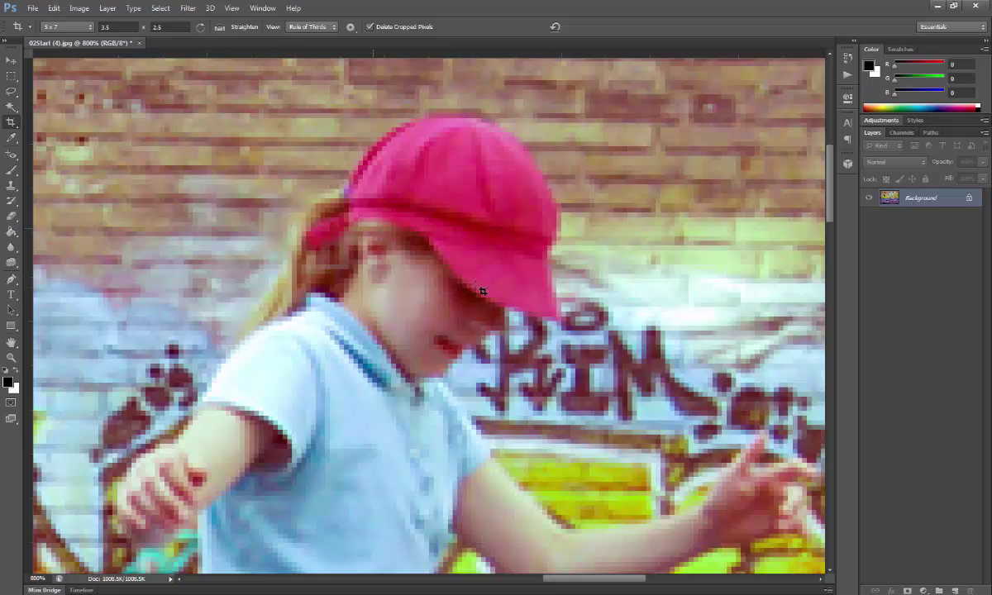
Switch to the Color Replacement Tool from the brush tool group.
click(12, 157)
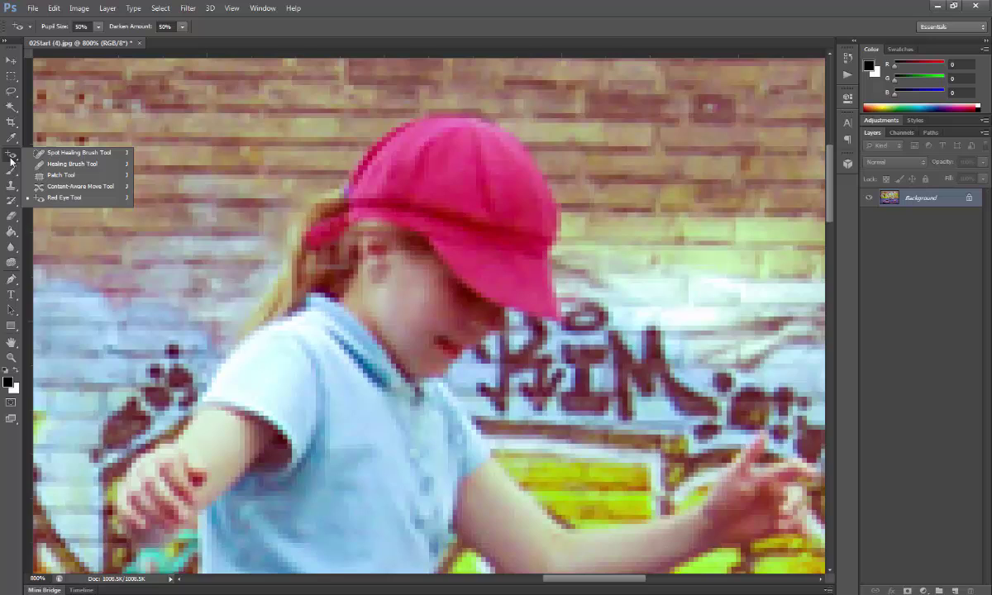
click(11, 171)
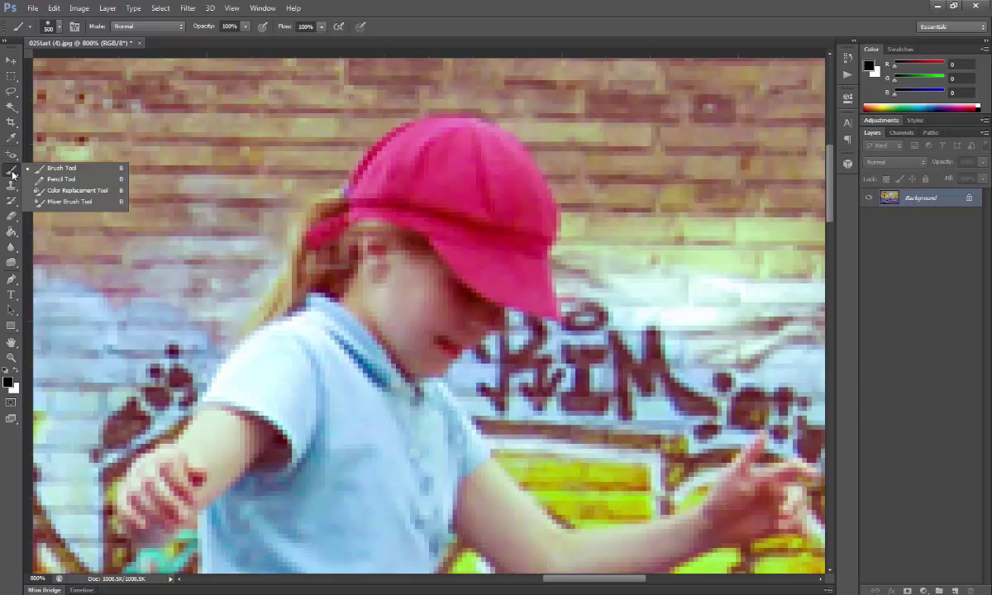
click(76, 191)
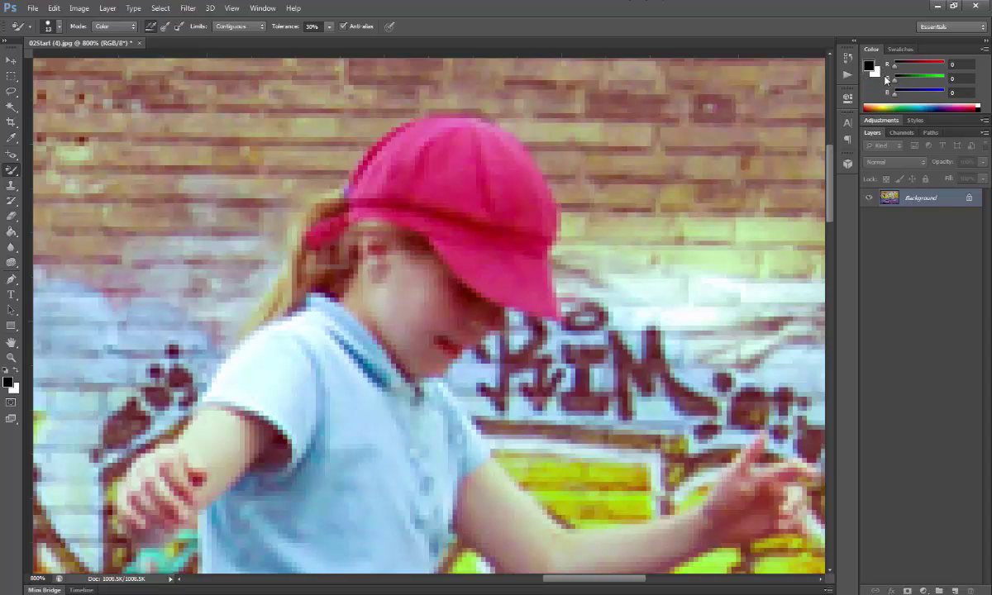
key(i)
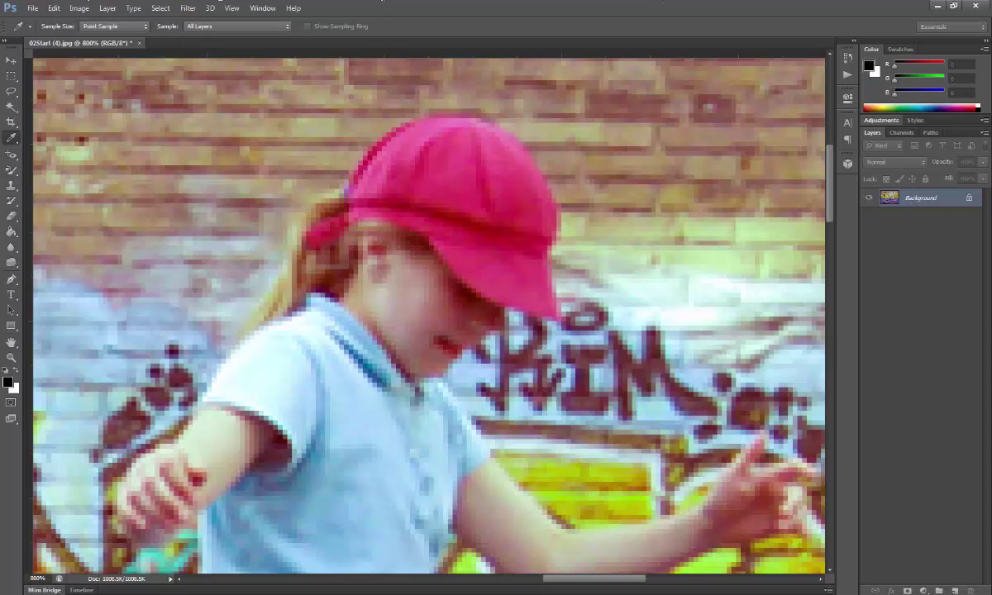
Set the foreground colour to green #33cc33 in the Color Picker.
click(869, 65)
drag(437, 95, 672, 116)
drag(644, 241, 647, 226)
click(604, 160)
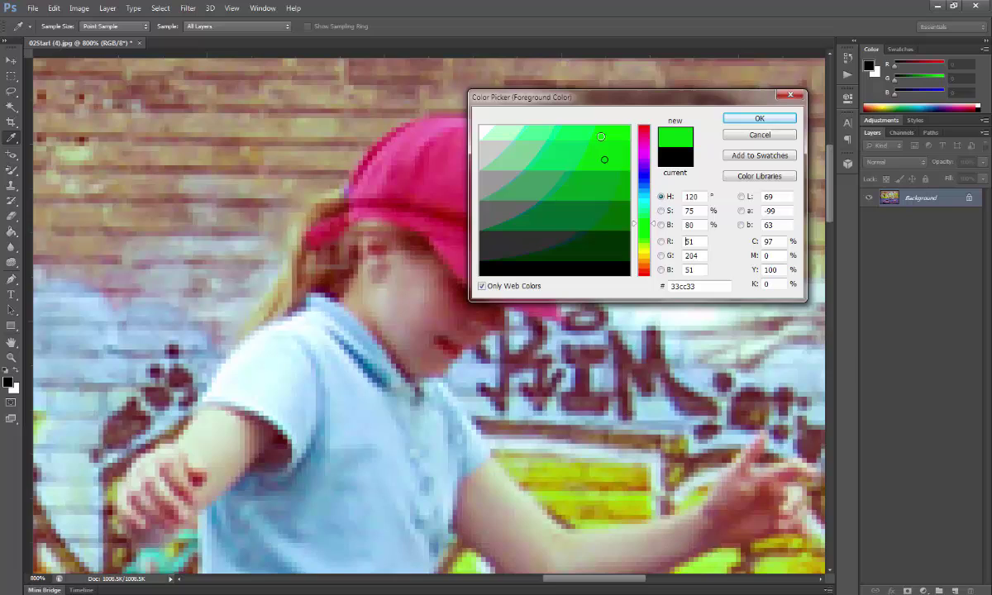
click(757, 119)
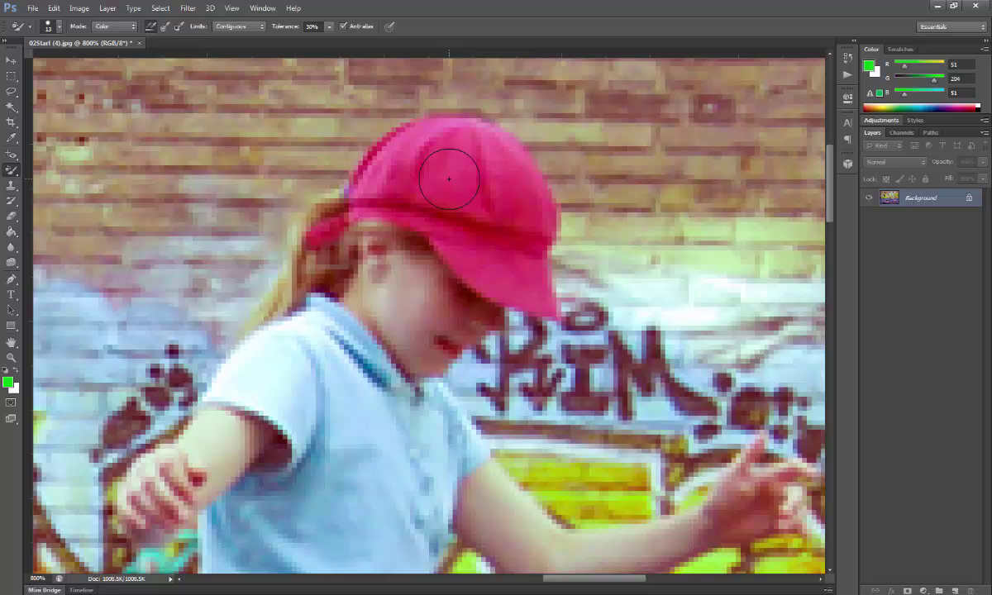
Paint the girl's cap green, step back one stroke, and zoom out to 200%.
mouse_move(421, 170)
mouse_down()
mouse_move(483, 270)
mouse_move(539, 299)
mouse_move(529, 246)
mouse_move(536, 209)
mouse_move(480, 149)
mouse_move(457, 143)
mouse_move(398, 152)
mouse_move(317, 235)
mouse_move(401, 199)
mouse_move(451, 231)
mouse_move(477, 195)
mouse_move(471, 178)
mouse_move(515, 225)
mouse_move(402, 165)
mouse_move(377, 158)
mouse_up()
click(54, 8)
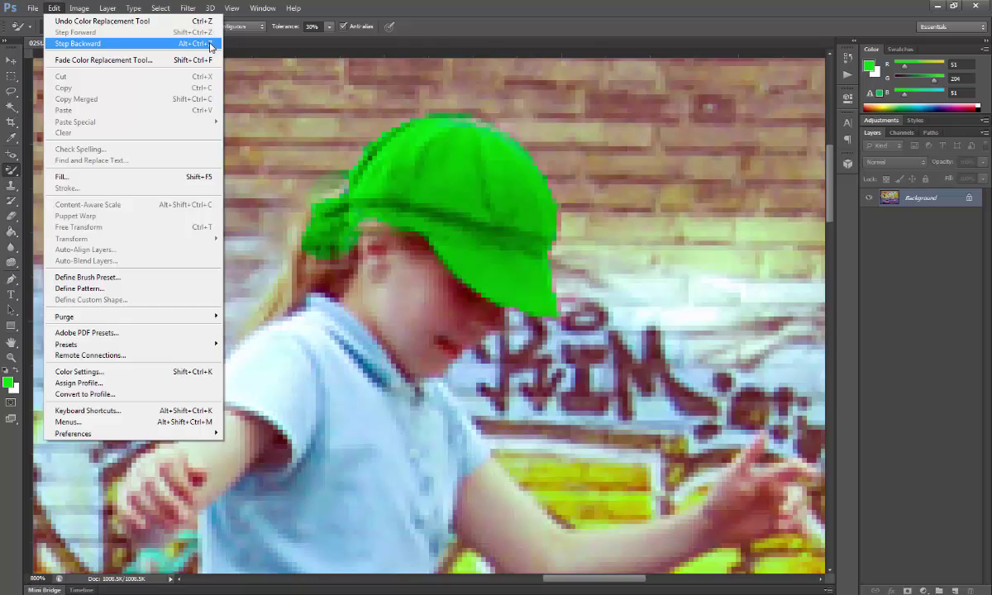
click(84, 43)
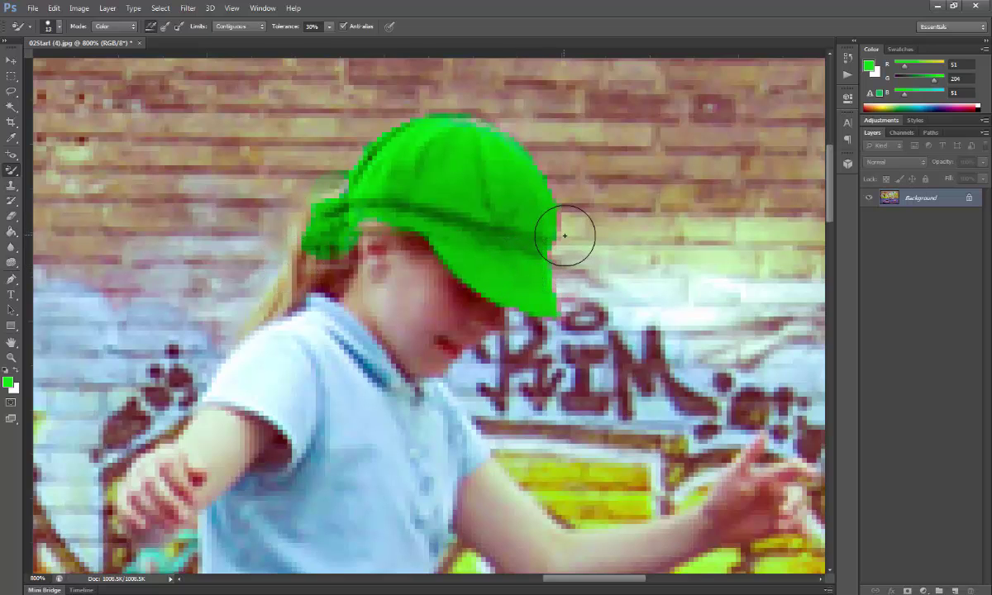
key(ctrl+minus)
key(ctrl+minus)
key(ctrl+minus)
key(ctrl+minus)
key(ctrl+minus)
key(ctrl+minus)
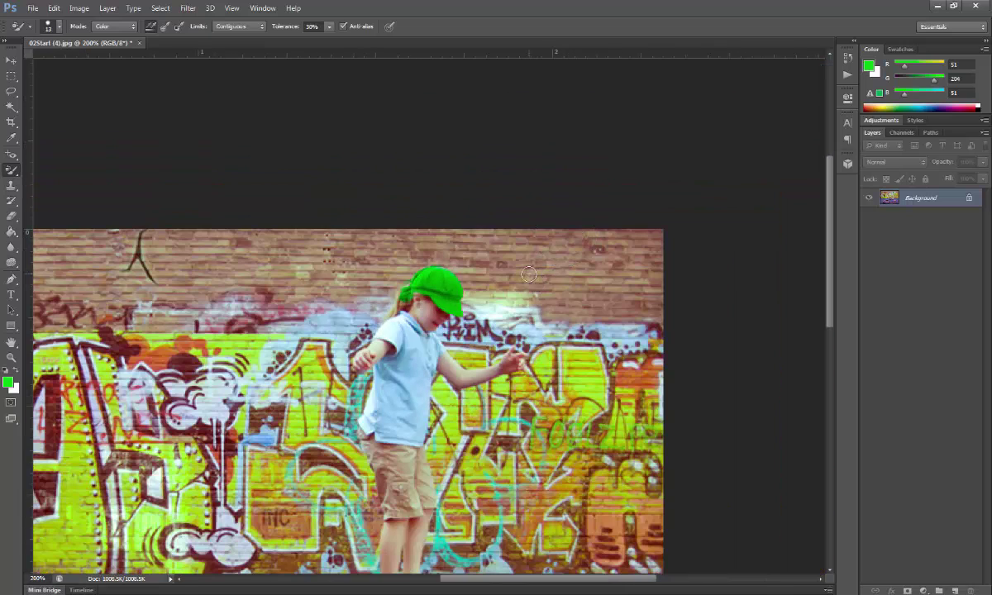
Fit the photo, then brush over the graffiti with the Sponge Tool in Saturate mode.
key(ctrl+0)
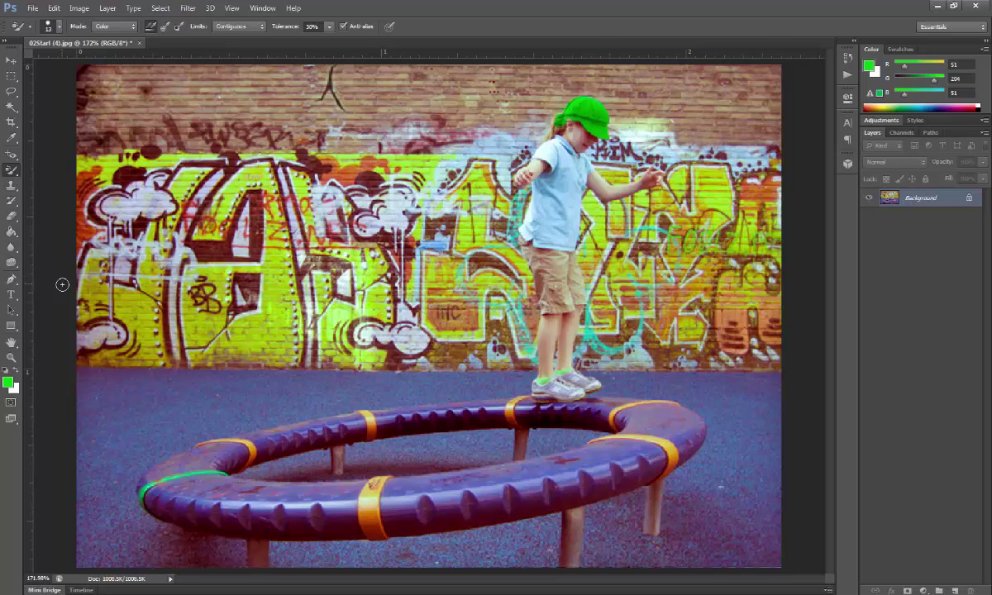
click(13, 267)
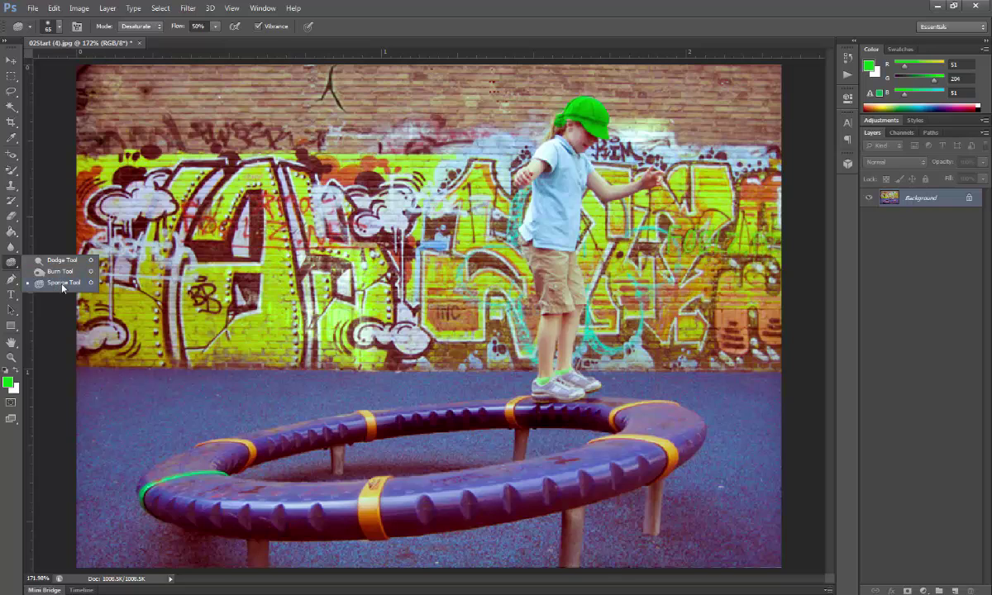
click(63, 284)
click(13, 267)
click(77, 285)
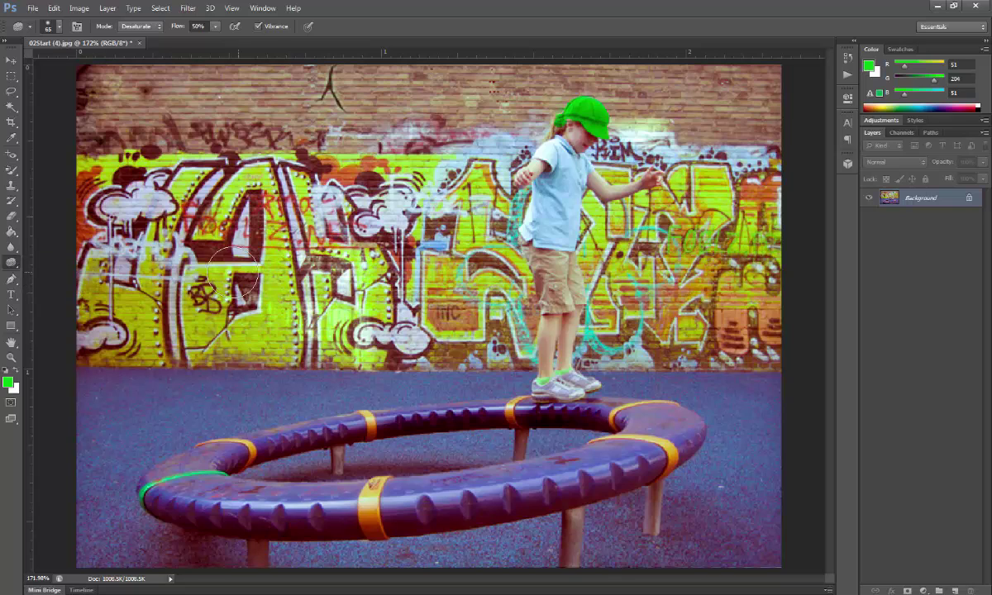
click(138, 28)
mouse_move(99, 161)
mouse_down()
mouse_move(89, 202)
mouse_move(218, 225)
mouse_move(107, 246)
mouse_move(196, 296)
mouse_move(119, 298)
mouse_move(151, 326)
mouse_move(73, 329)
mouse_move(264, 336)
mouse_move(155, 335)
mouse_move(238, 344)
mouse_move(250, 243)
mouse_move(303, 209)
mouse_move(338, 200)
mouse_move(494, 205)
mouse_move(490, 294)
mouse_move(493, 272)
mouse_move(518, 336)
mouse_move(456, 351)
mouse_move(431, 327)
mouse_move(411, 325)
mouse_move(404, 256)
mouse_move(385, 239)
mouse_move(365, 248)
mouse_move(341, 224)
mouse_move(607, 210)
mouse_move(605, 338)
mouse_move(712, 326)
mouse_move(676, 338)
mouse_move(695, 333)
mouse_move(673, 287)
mouse_move(640, 269)
mouse_move(665, 224)
mouse_move(708, 189)
mouse_move(756, 188)
mouse_move(760, 296)
mouse_move(724, 220)
mouse_move(748, 344)
mouse_move(652, 342)
mouse_move(749, 332)
mouse_move(649, 336)
mouse_move(741, 288)
mouse_move(596, 312)
mouse_move(585, 300)
mouse_move(376, 277)
mouse_move(353, 261)
mouse_move(298, 257)
mouse_move(311, 267)
mouse_move(329, 119)
mouse_move(298, 104)
mouse_move(346, 93)
mouse_move(427, 213)
mouse_move(399, 198)
mouse_move(412, 178)
mouse_move(459, 157)
mouse_move(396, 176)
mouse_move(369, 166)
mouse_move(460, 173)
mouse_move(635, 118)
mouse_move(596, 116)
mouse_move(629, 124)
mouse_up()
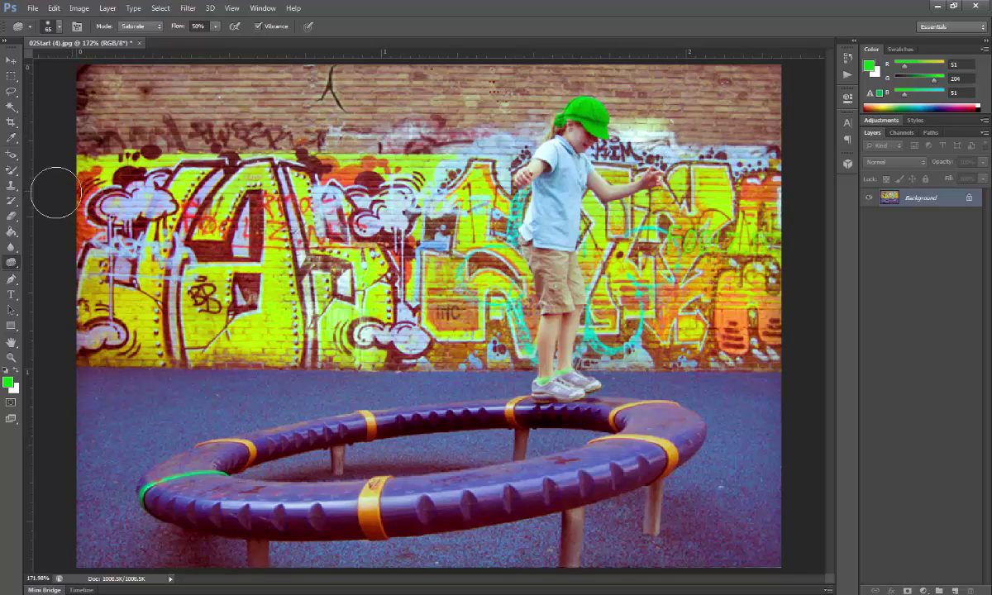
Select the Clone Stamp Tool from the stamp tools group.
click(11, 189)
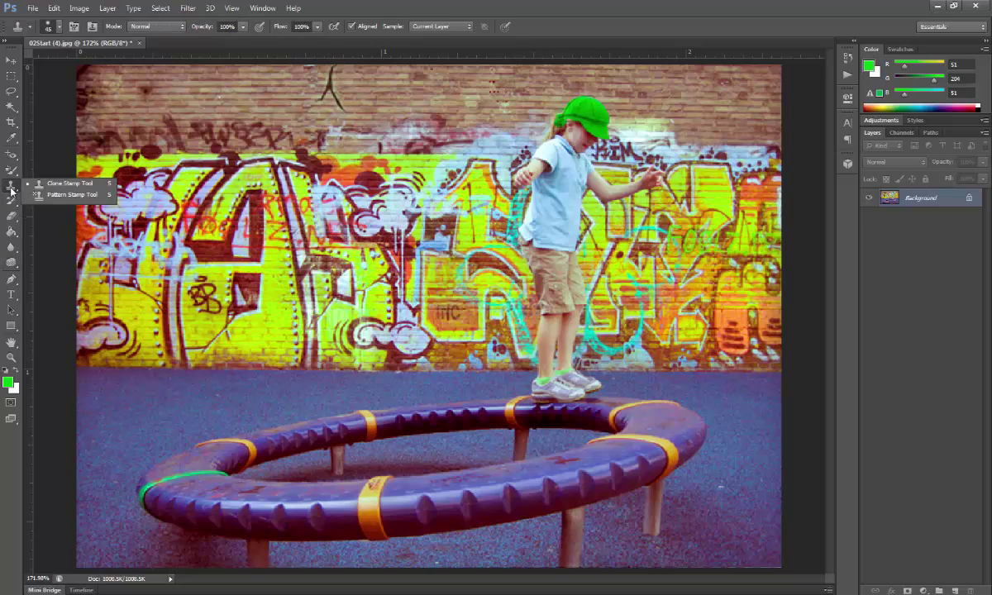
click(62, 185)
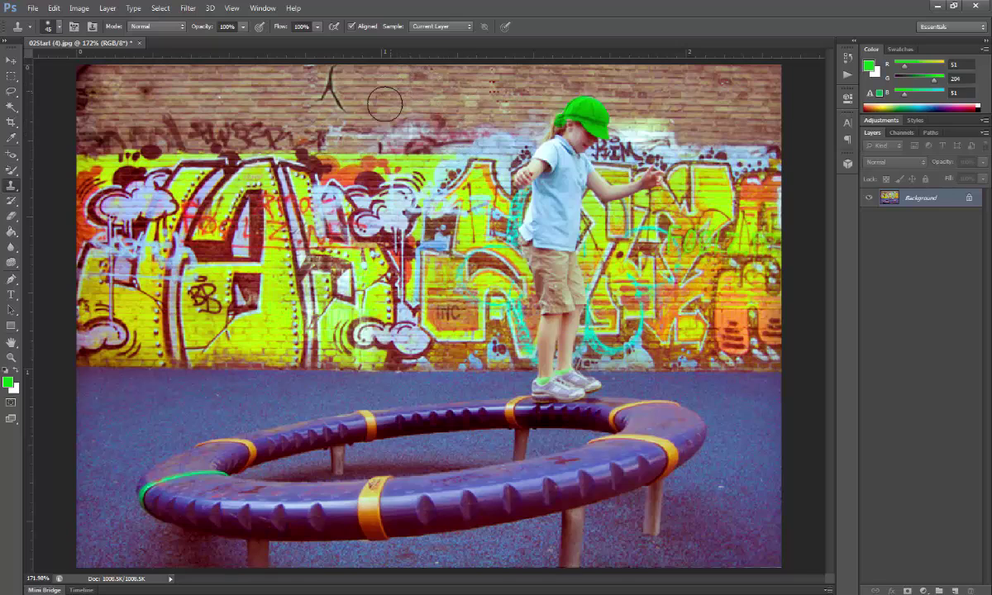
Resize the clone brush, sample the brick wall, and paint cloned bricks beside the cap.
click(59, 29)
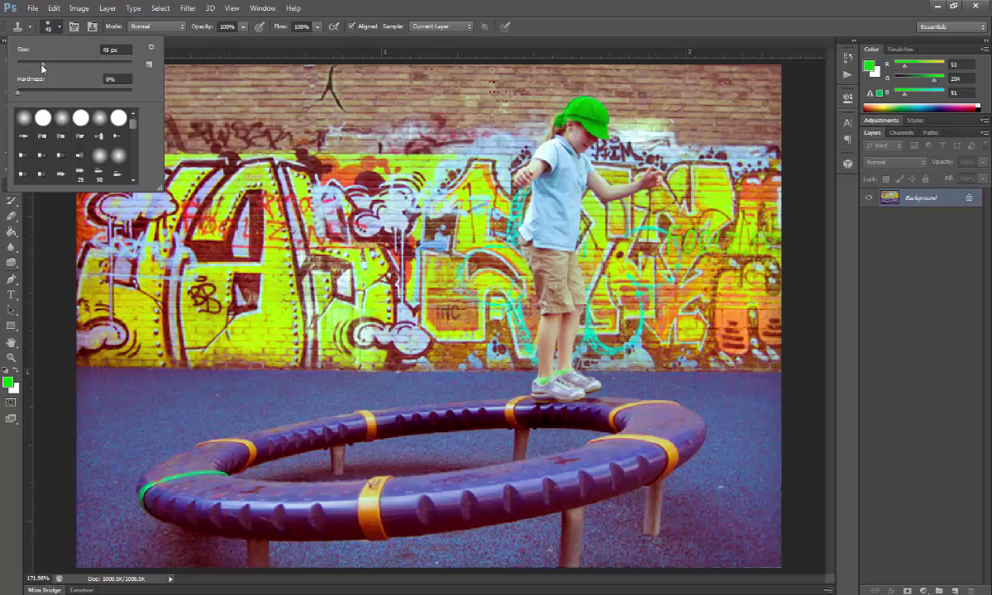
mouse_move(41, 67)
mouse_down()
mouse_move(83, 64)
mouse_move(23, 66)
mouse_up()
drag(45, 67, 46, 68)
click(579, 30)
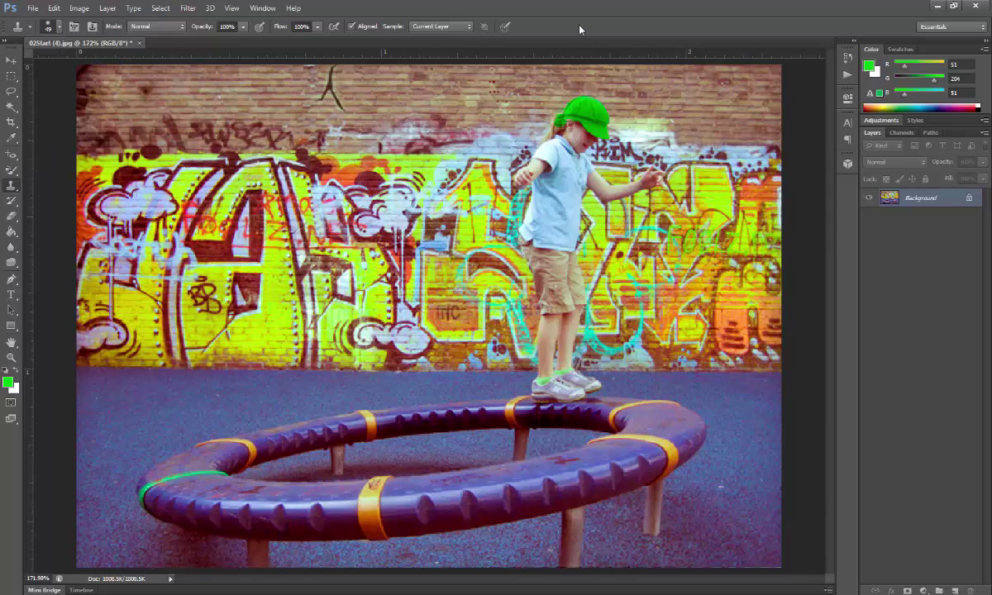
alt+click(725, 111)
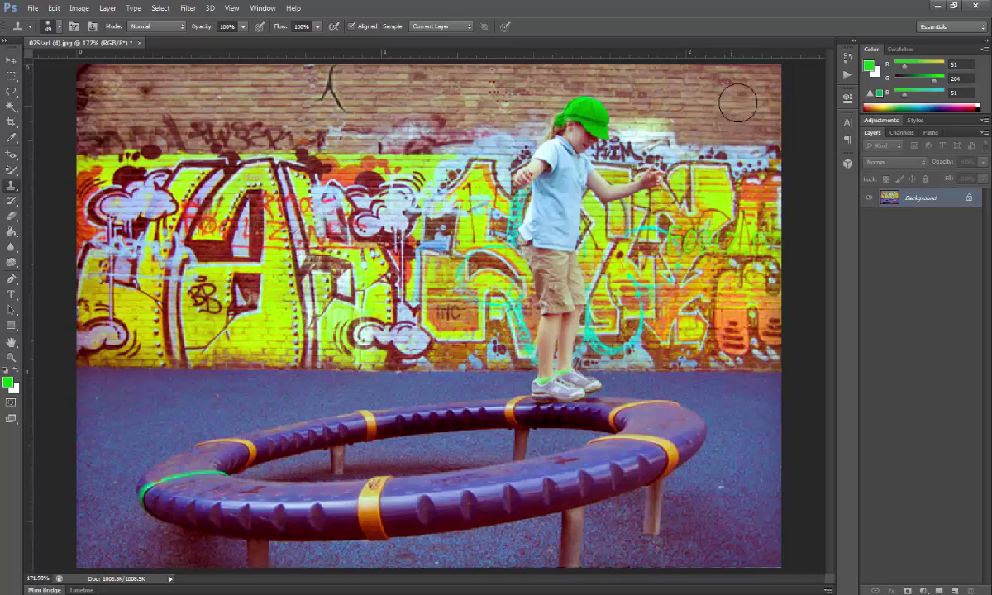
mouse_move(738, 103)
mouse_down()
mouse_move(602, 121)
mouse_move(664, 129)
mouse_move(629, 124)
mouse_move(734, 106)
mouse_move(682, 95)
mouse_move(737, 101)
mouse_move(638, 109)
mouse_move(632, 124)
mouse_move(673, 132)
mouse_move(682, 121)
mouse_move(668, 116)
mouse_move(746, 130)
mouse_move(742, 157)
mouse_up()
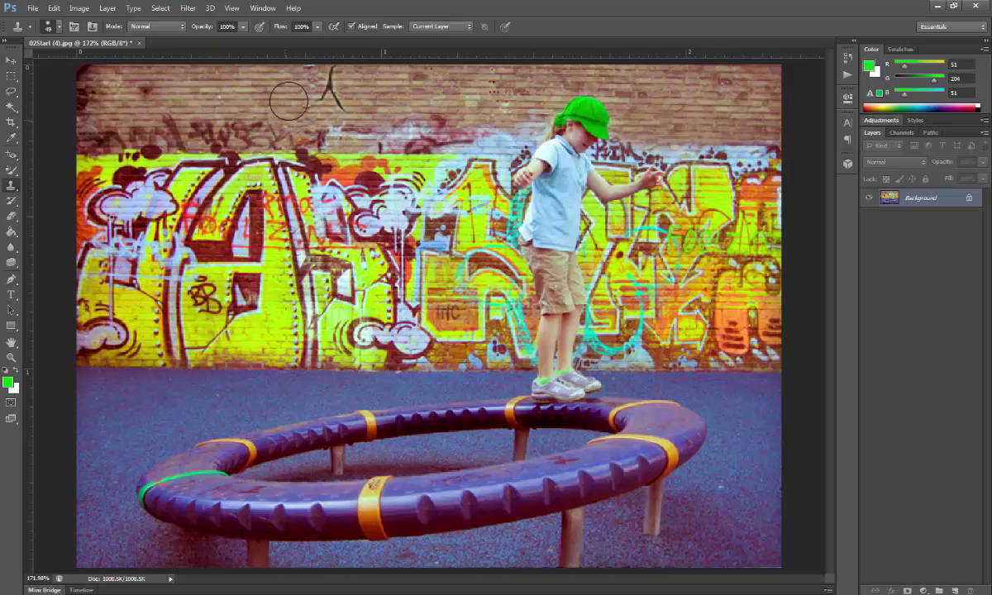
Heal the mark on the top-left brick wall with the Spot Healing Brush.
click(12, 155)
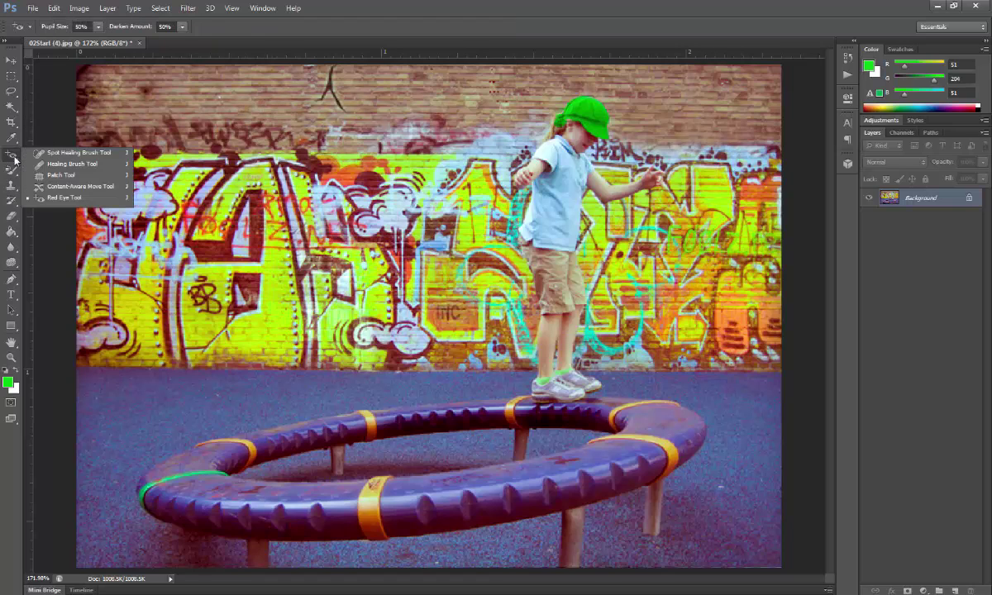
click(93, 154)
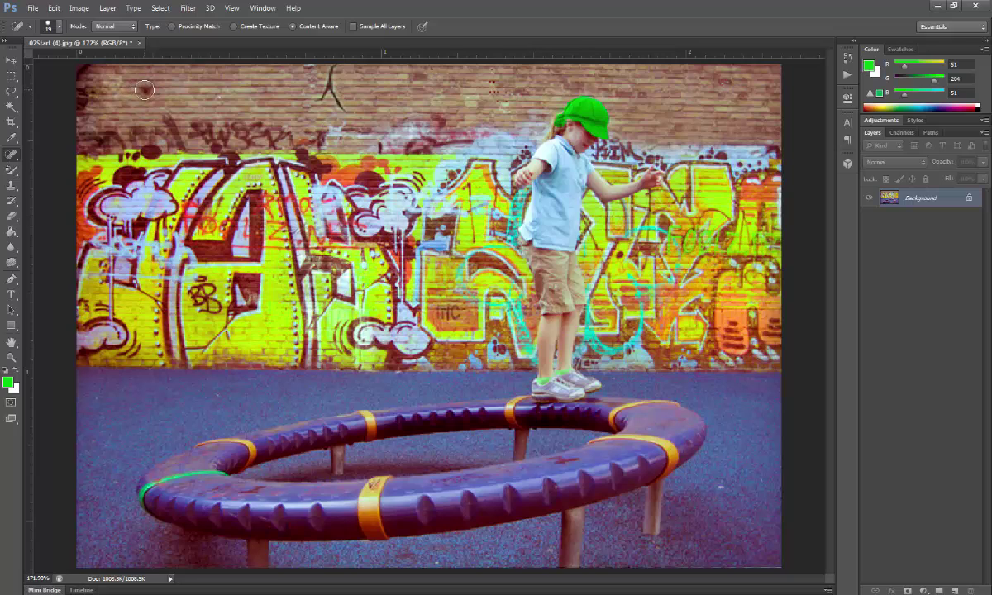
drag(165, 91, 139, 92)
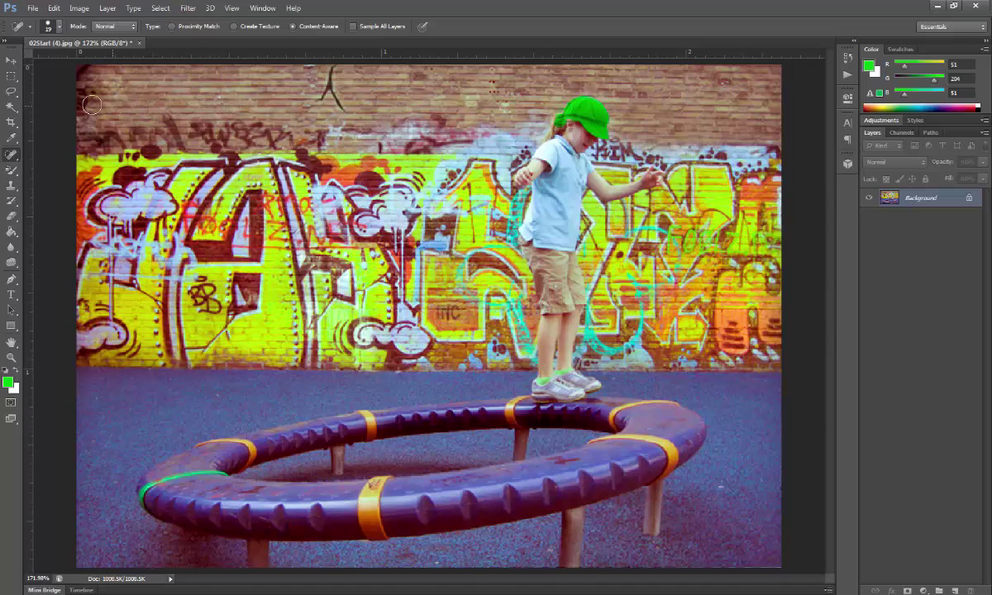
Lasso the stick figure and fill the selection using Content-Aware fill.
click(11, 94)
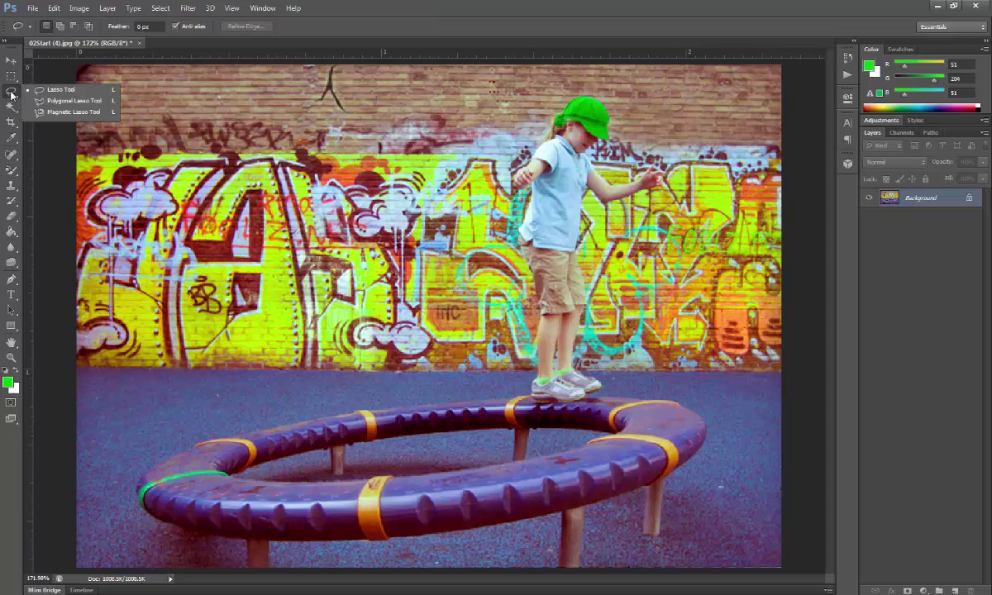
click(56, 93)
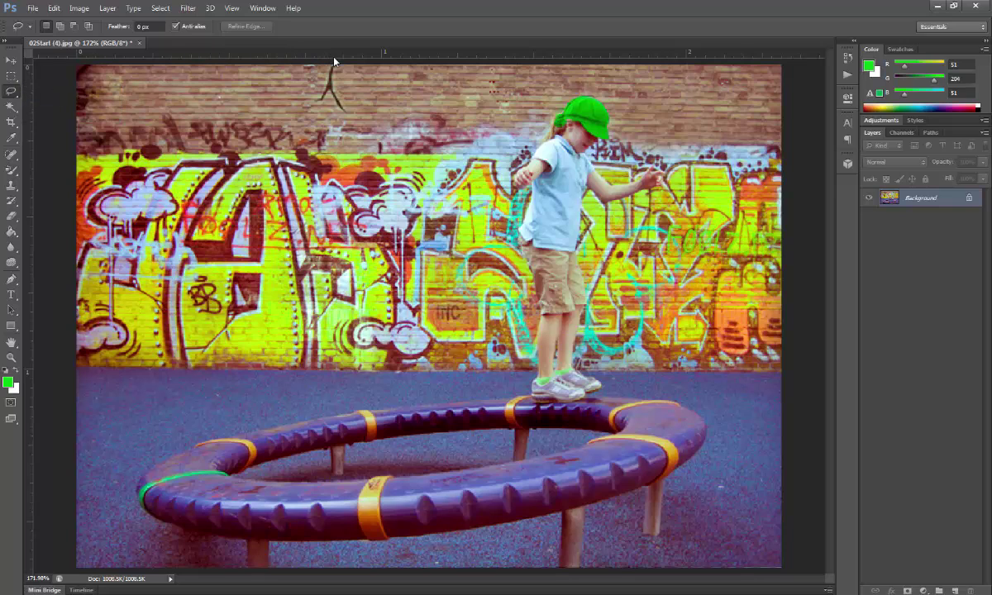
mouse_move(331, 66)
mouse_down()
mouse_move(310, 105)
mouse_move(330, 110)
mouse_move(330, 99)
mouse_move(349, 120)
mouse_move(333, 67)
mouse_up()
click(53, 9)
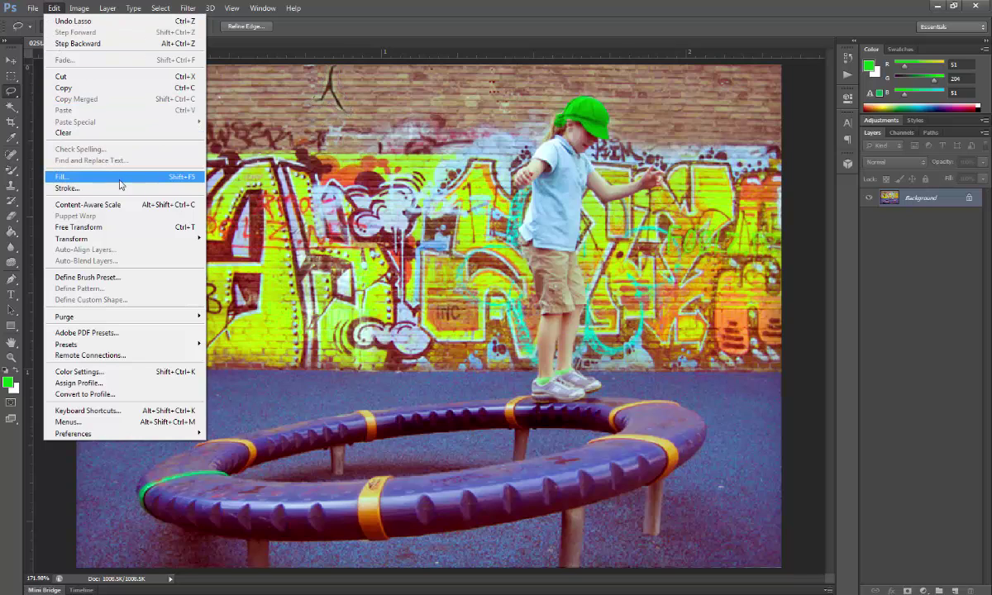
click(63, 181)
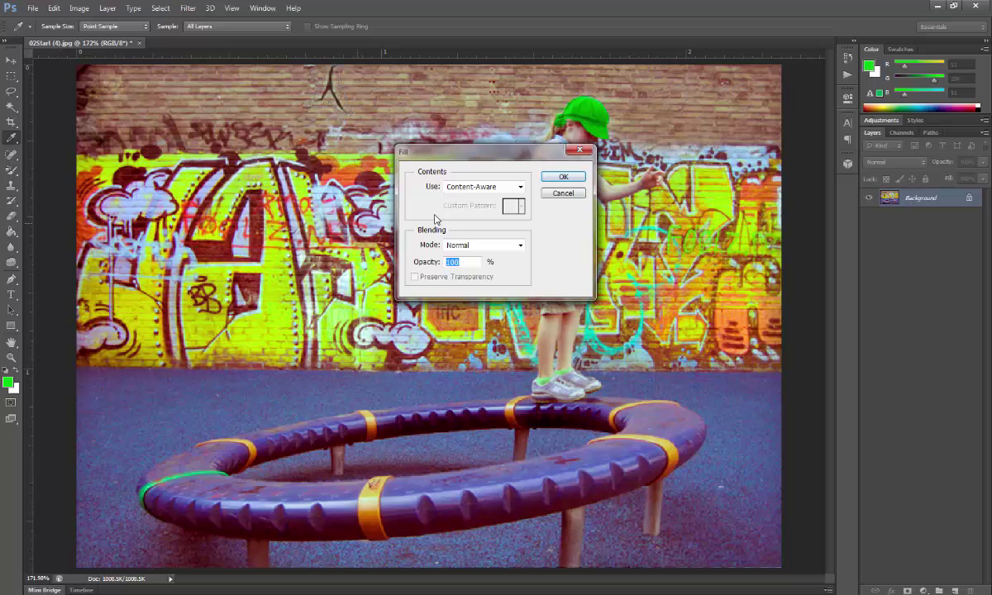
click(480, 185)
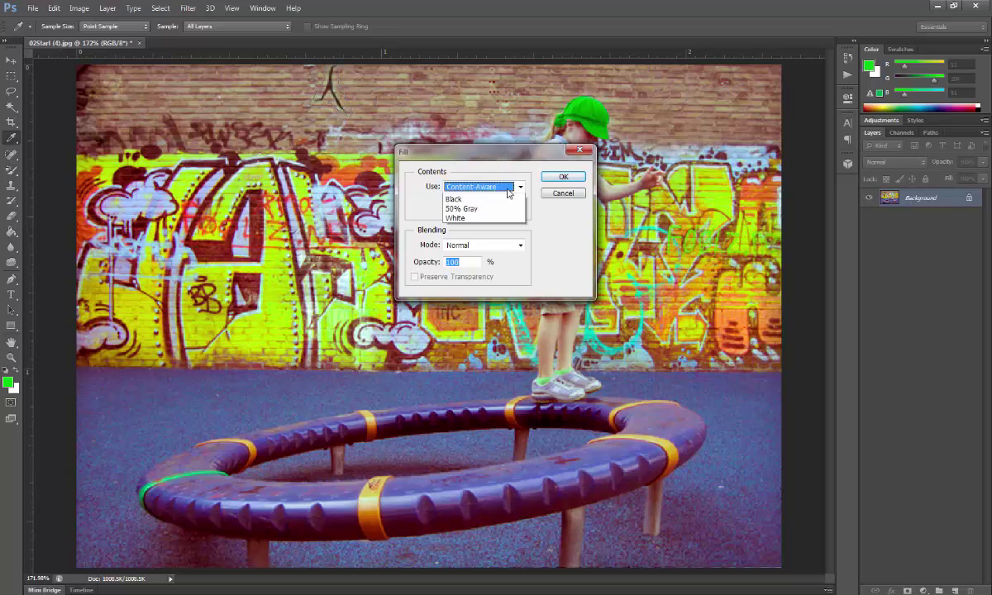
click(475, 237)
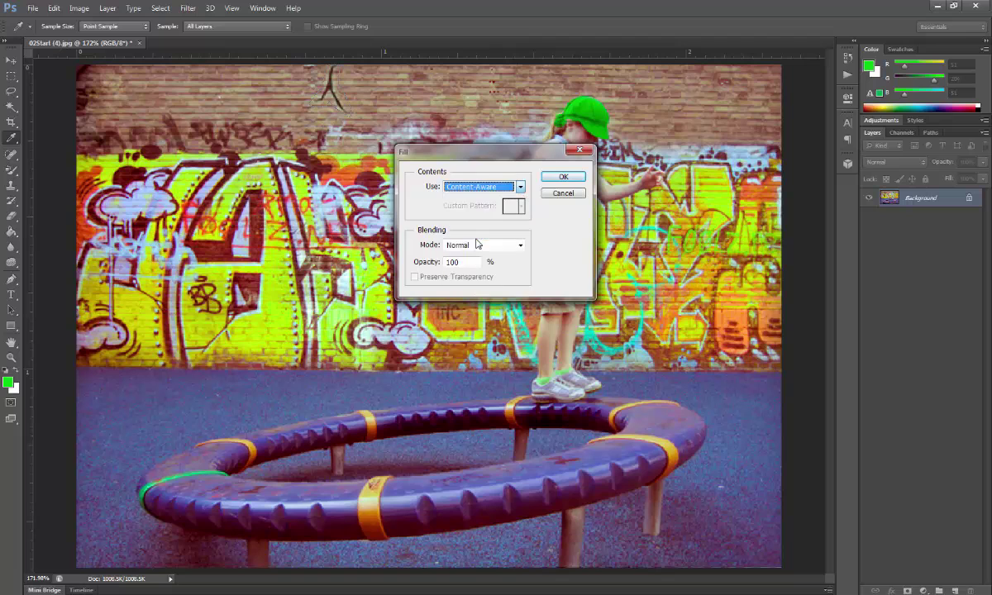
click(560, 178)
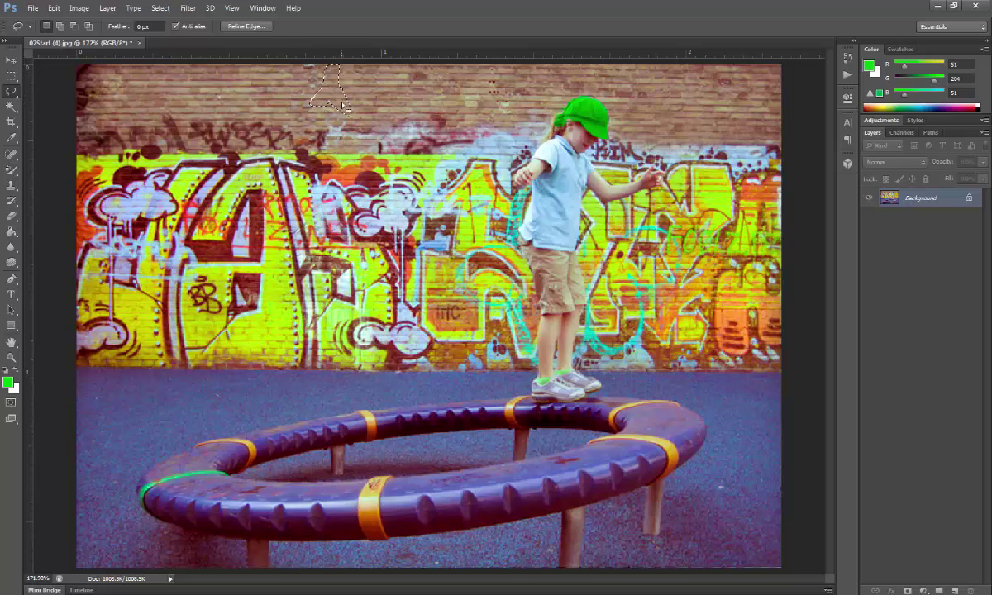
Deselect the filled area on the wall.
click(161, 8)
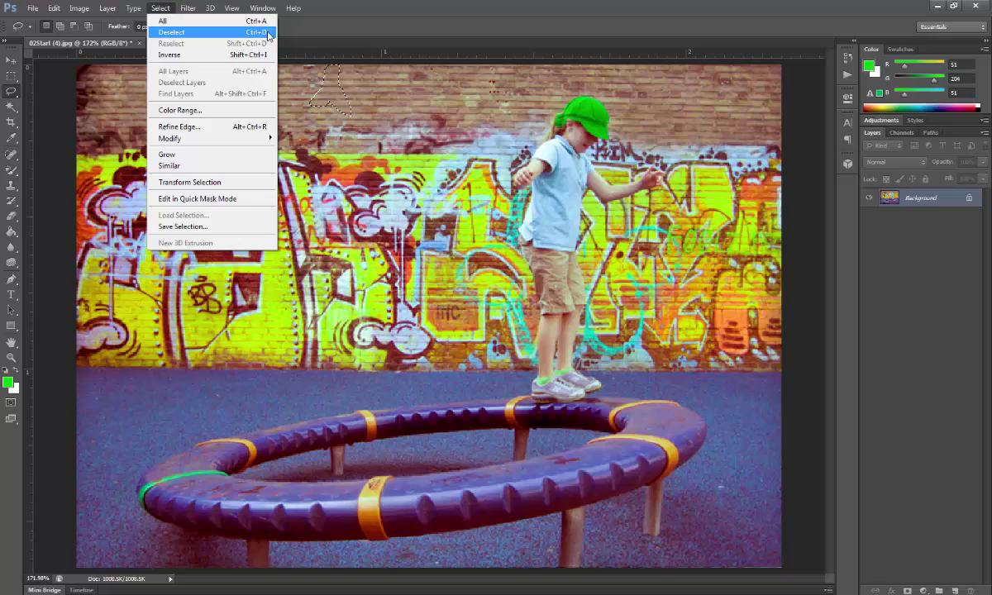
click(370, 90)
click(342, 103)
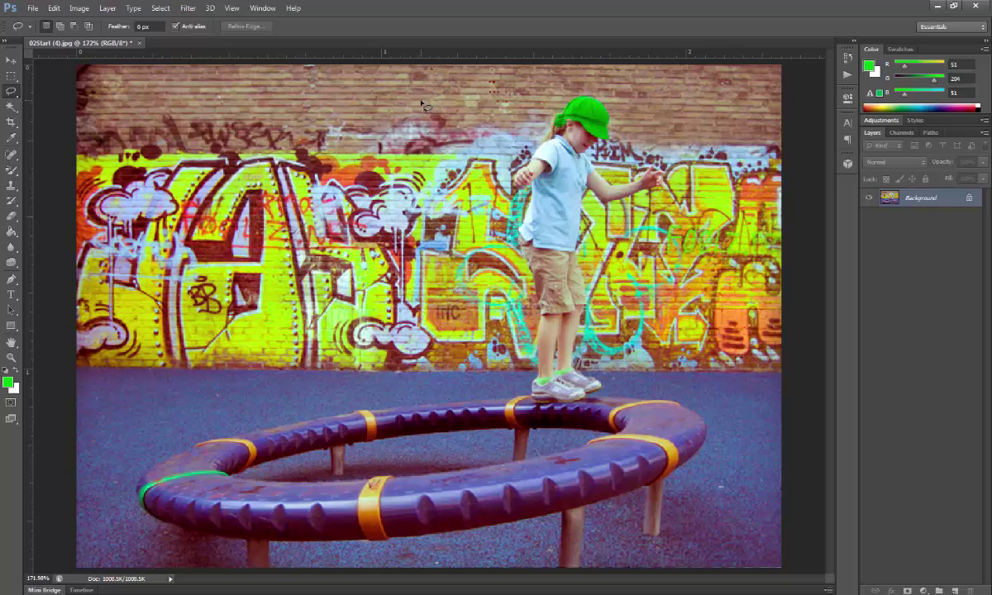
Open Unsharp Mask and enter Amount 70, Radius 1.0, Threshold 0.
click(189, 9)
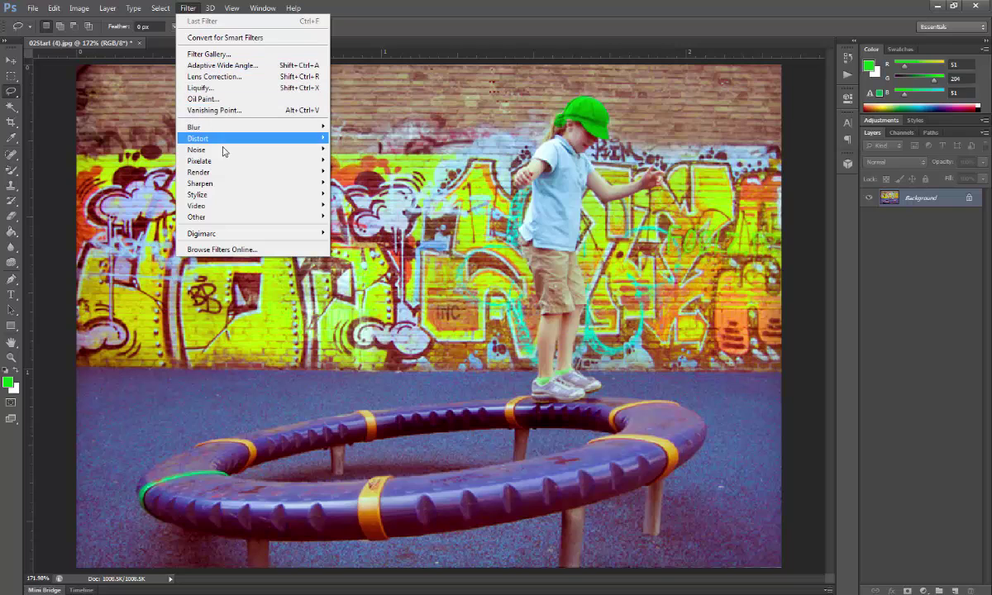
mouse_move(235, 183)
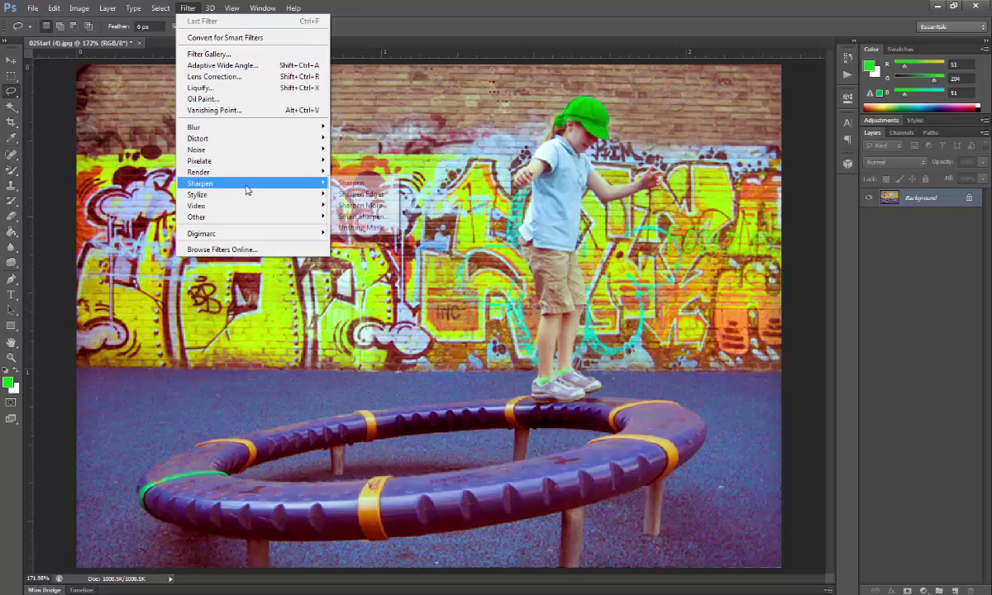
click(368, 228)
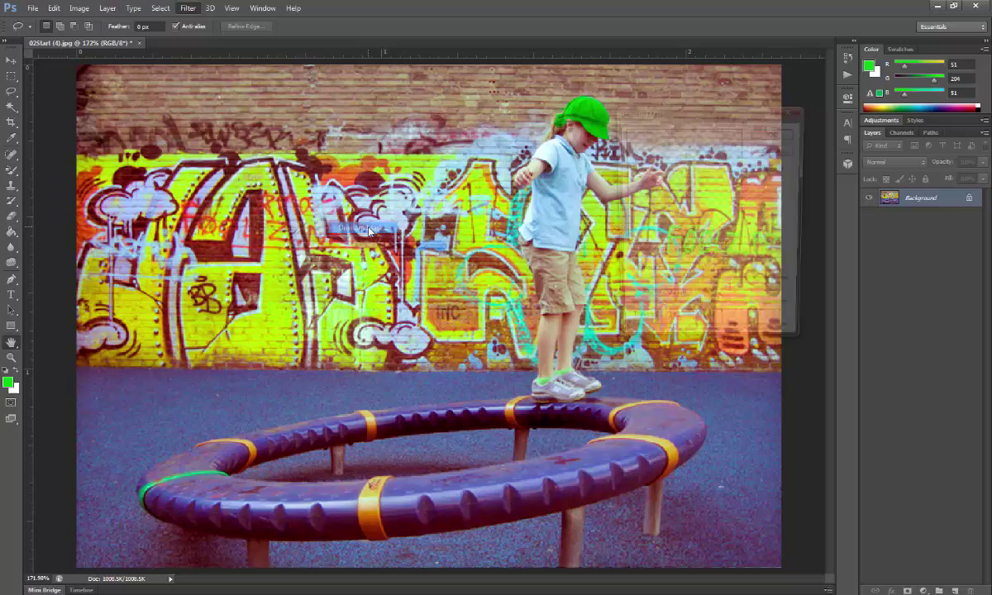
drag(752, 115, 543, 106)
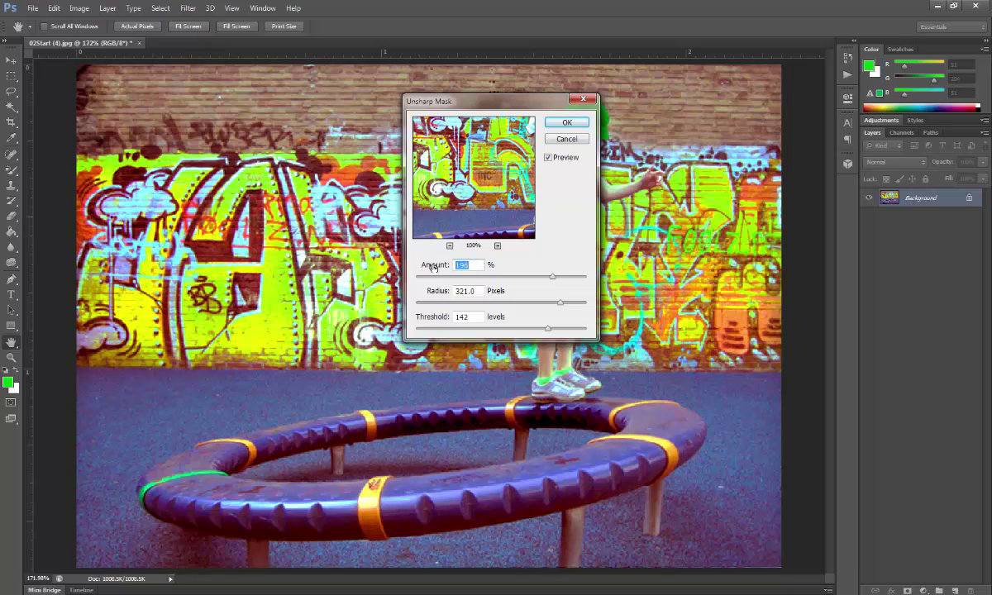
text(70)
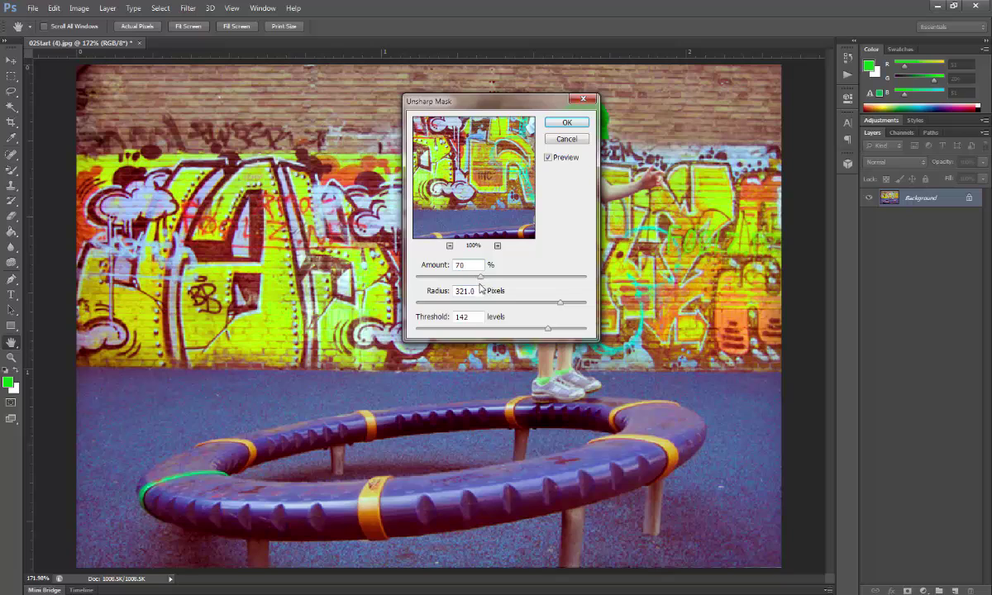
click(437, 291)
text(1)
click(429, 317)
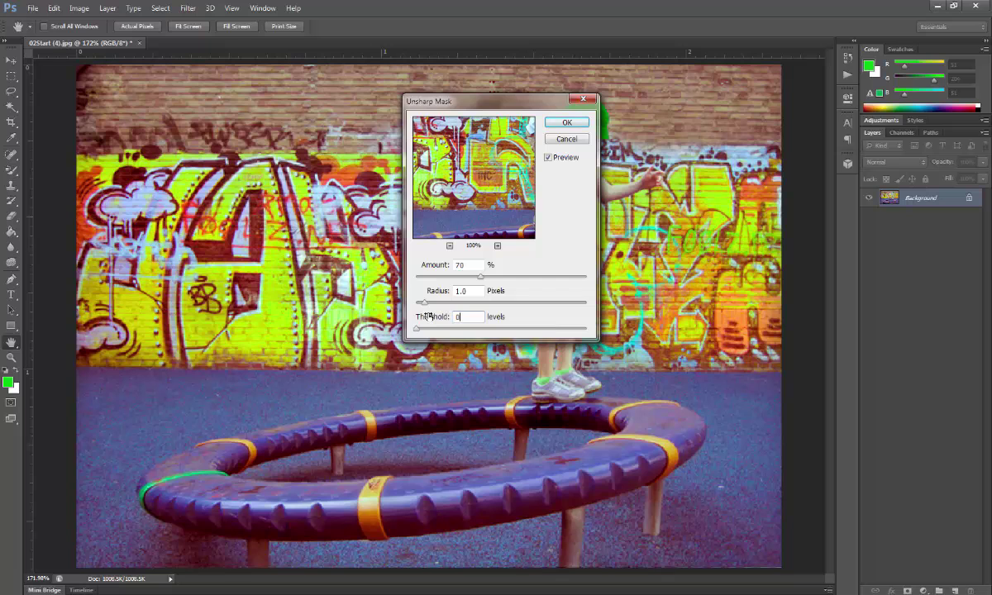
text(0)
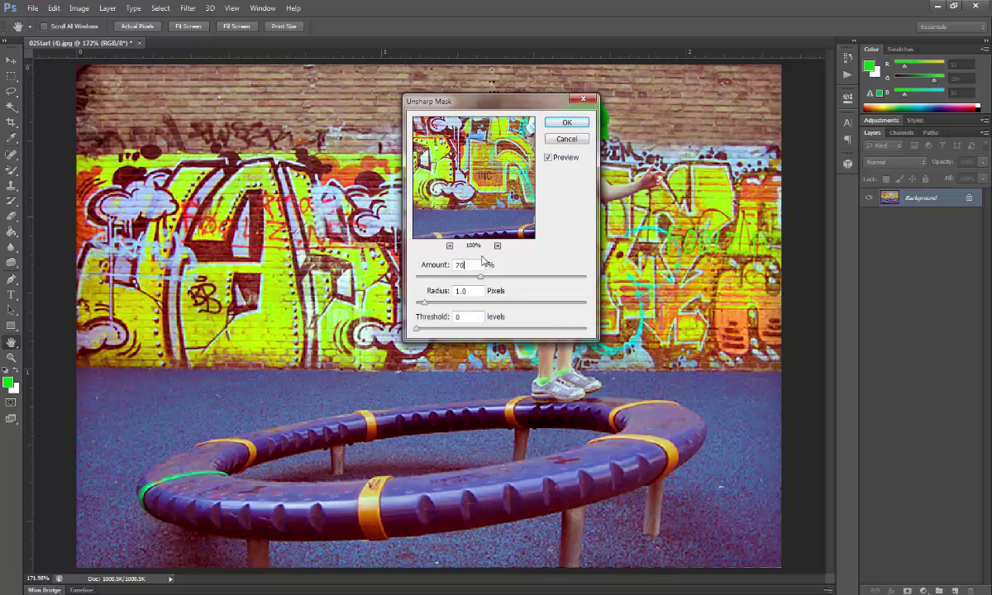
Toggle the preview to compare before and after, then apply the sharpening.
drag(486, 107, 691, 273)
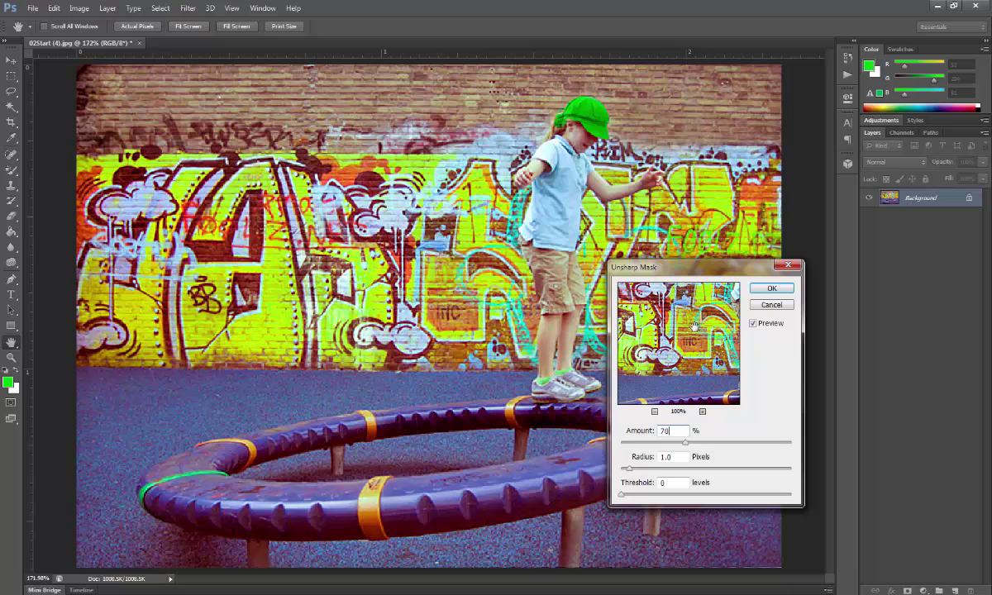
click(753, 324)
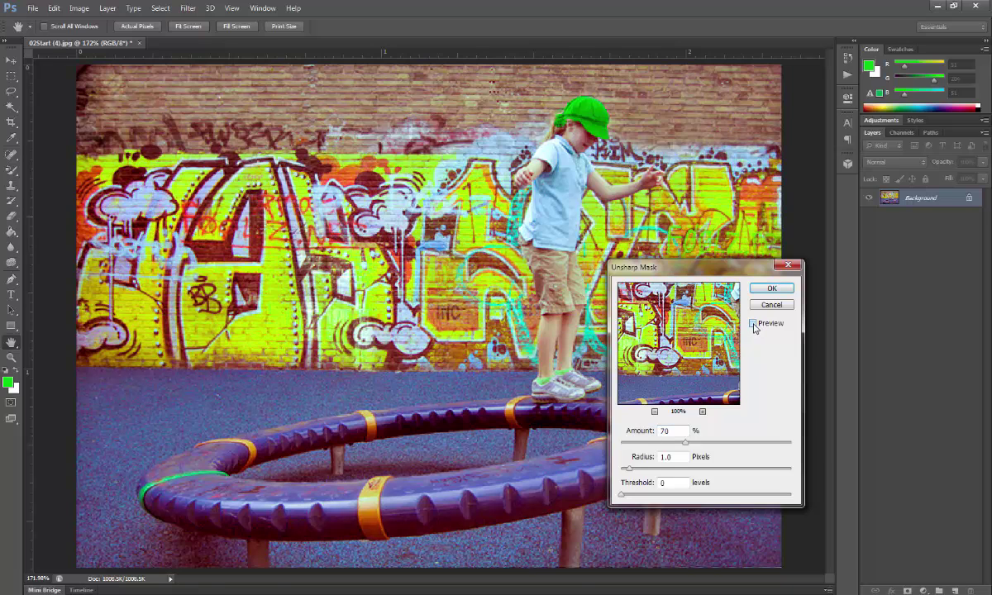
click(753, 323)
click(753, 323)
click(753, 324)
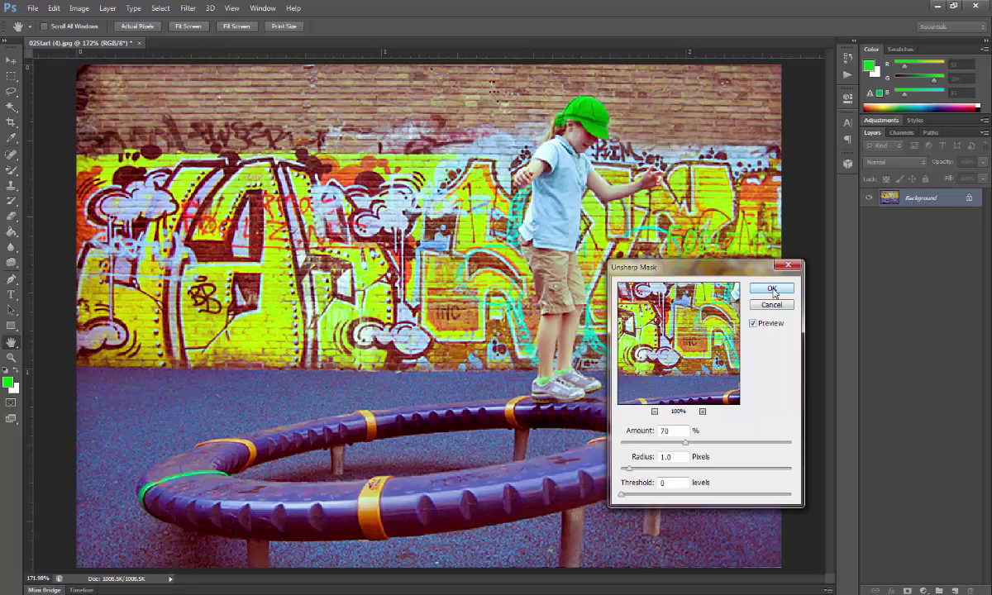
click(771, 289)
key(l)
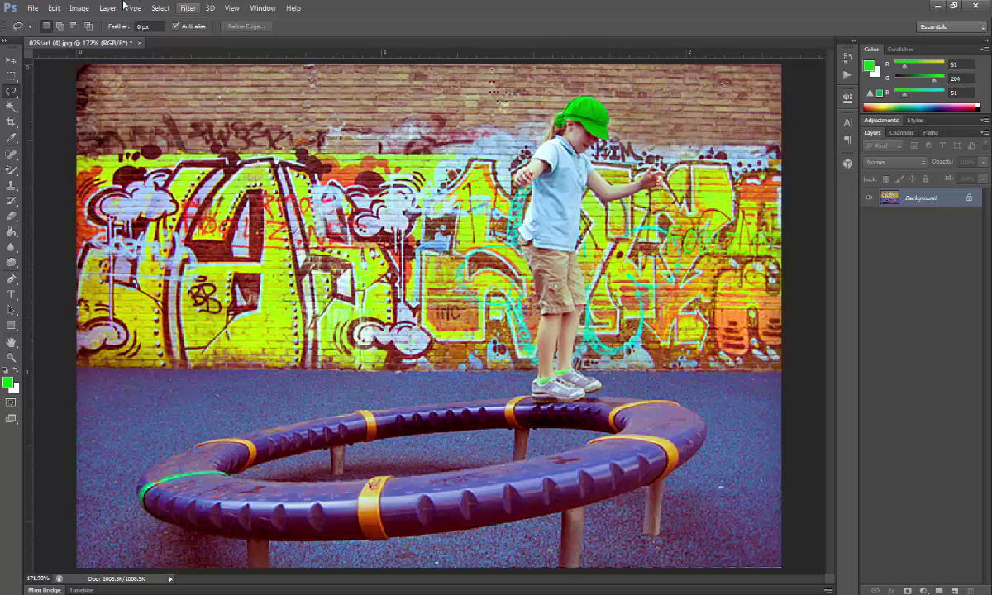
Save As a new file name in JPEG format, accepting Quality 12 Maximum.
click(35, 10)
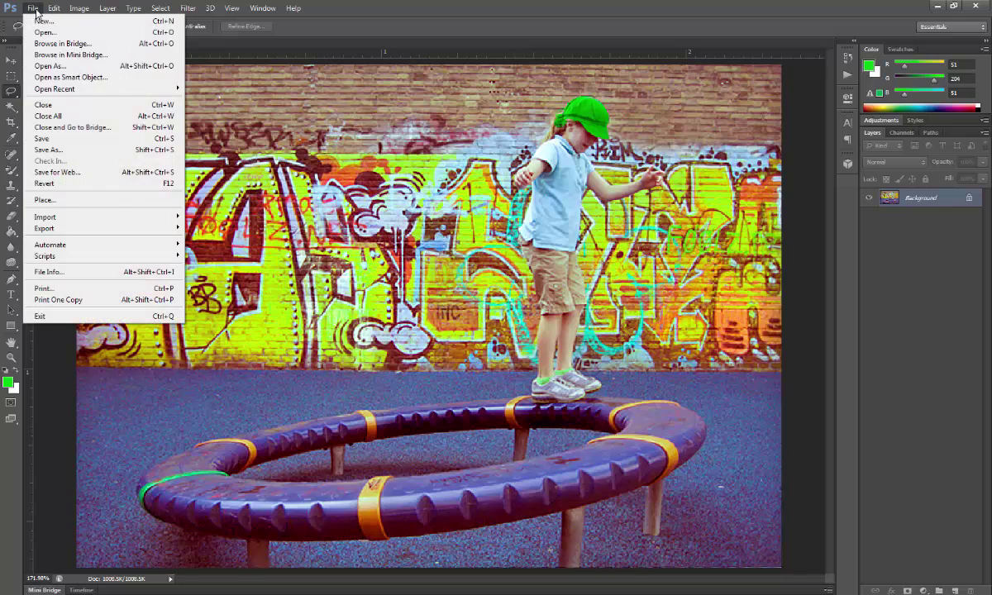
click(49, 149)
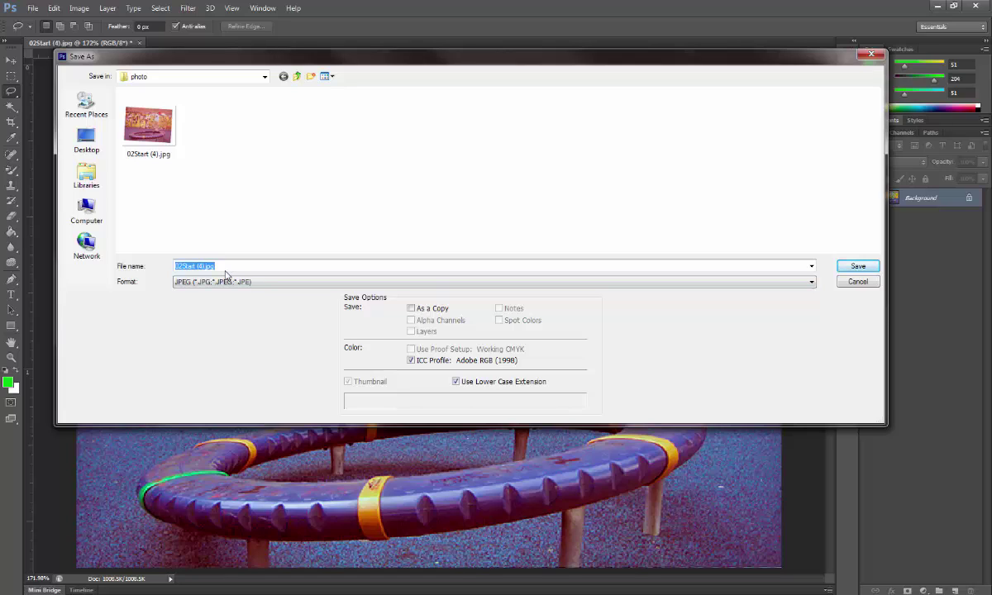
text(vanberkom)
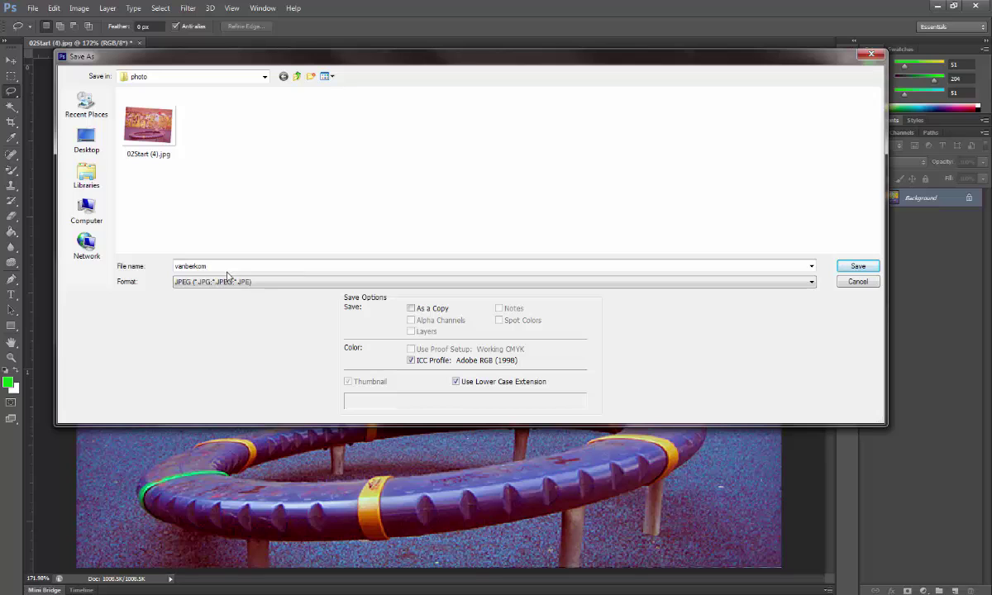
click(202, 282)
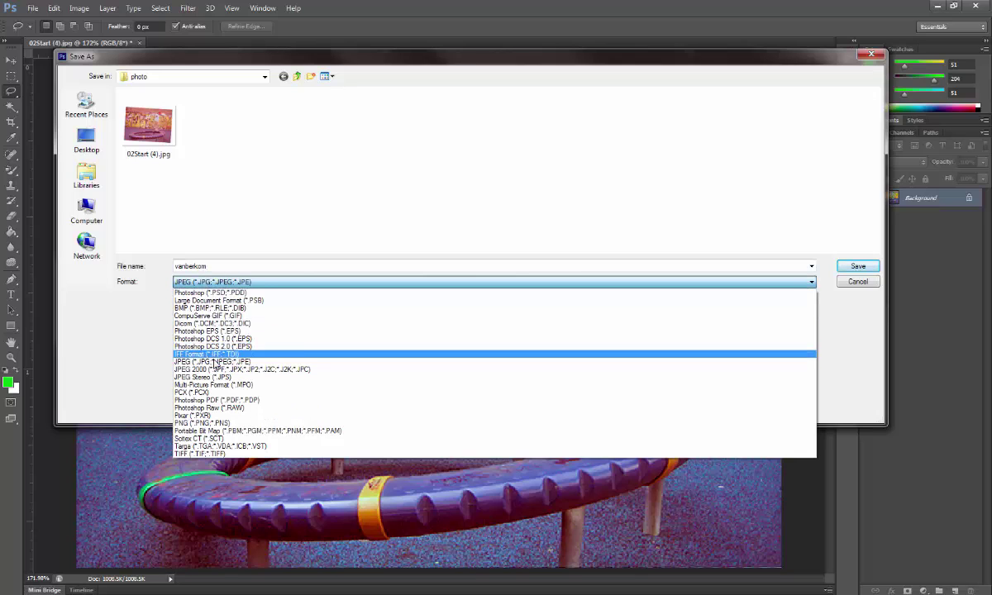
click(213, 361)
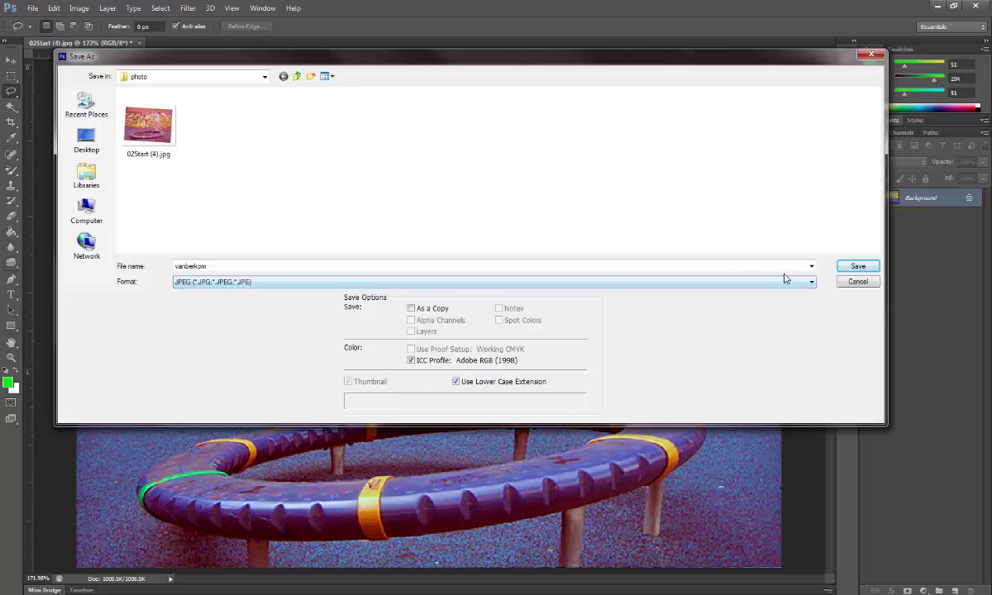
click(861, 269)
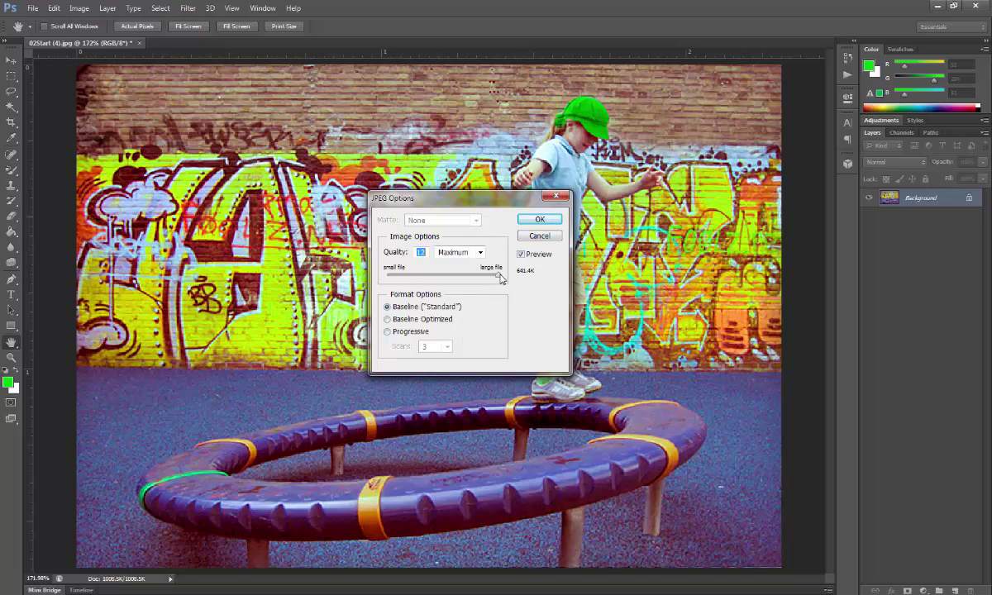
click(539, 219)
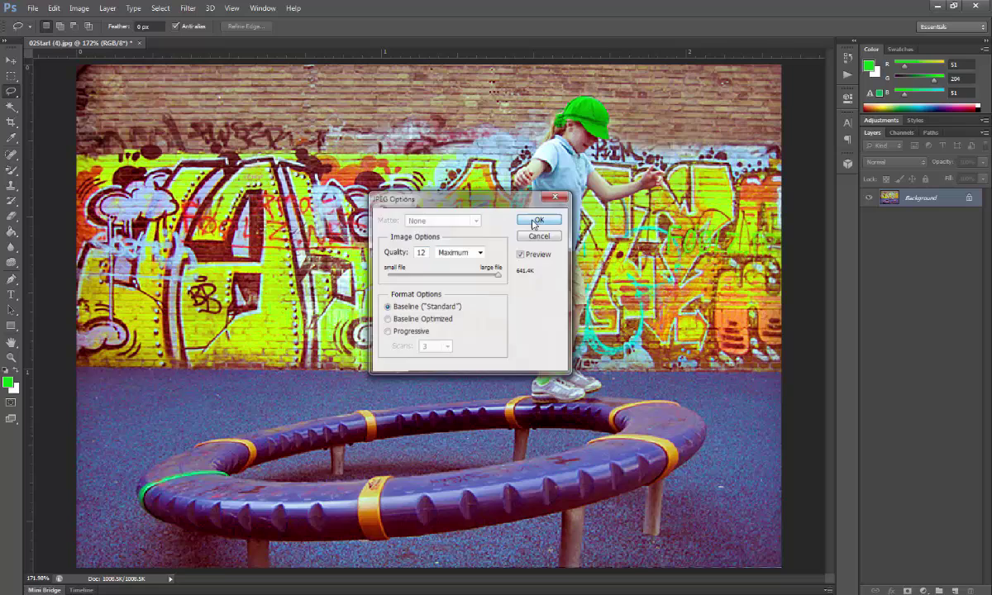